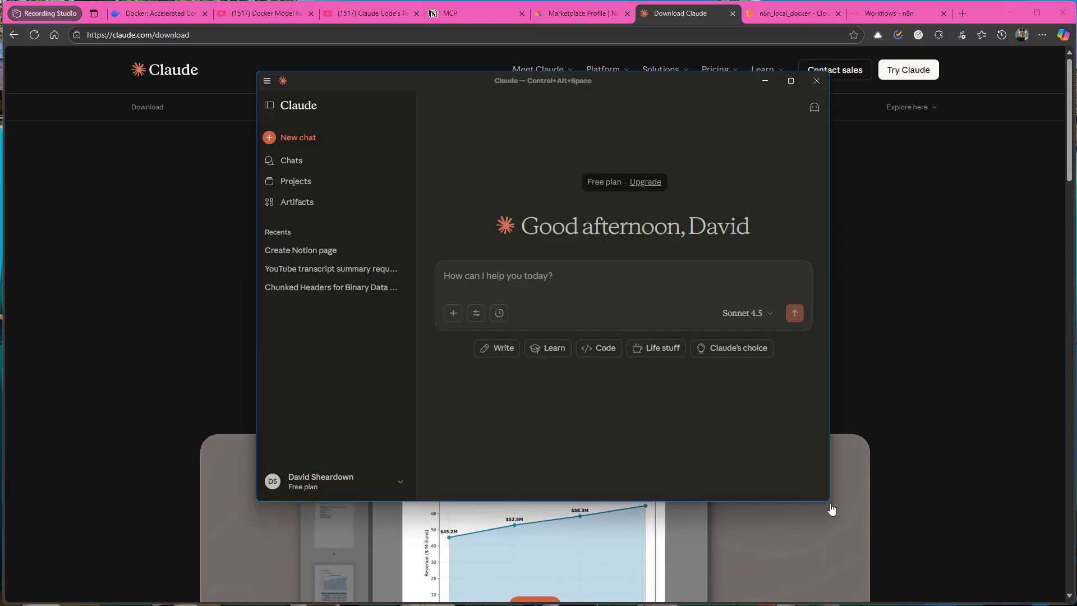
- Bring the Claude Desktop window back over the browser, reposition it and enlarge it to fill most of the screen
left_click(838, 508)
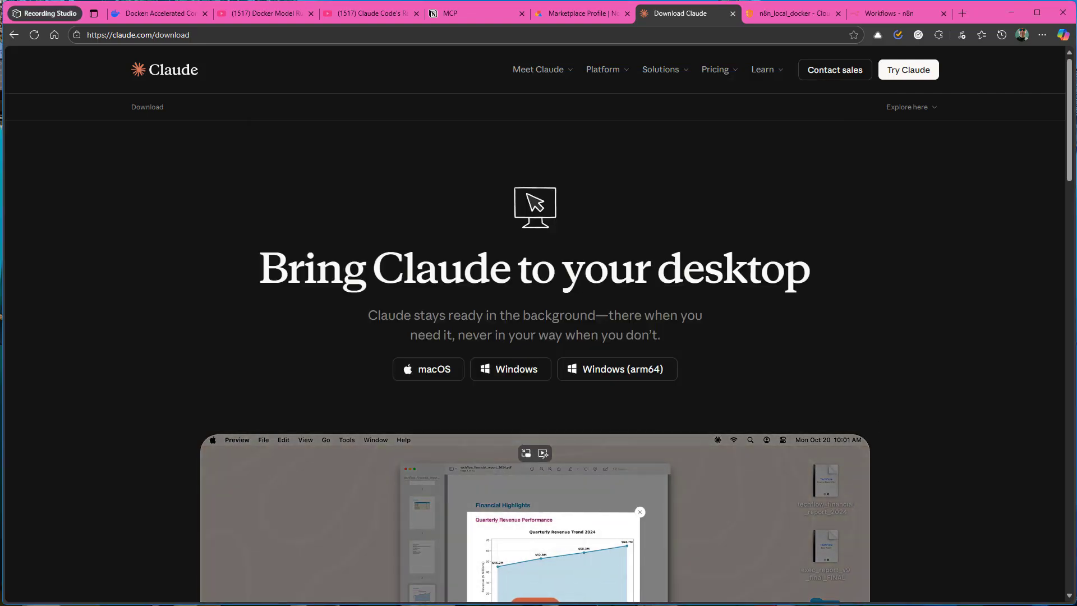
key("ctrl+alt+space")
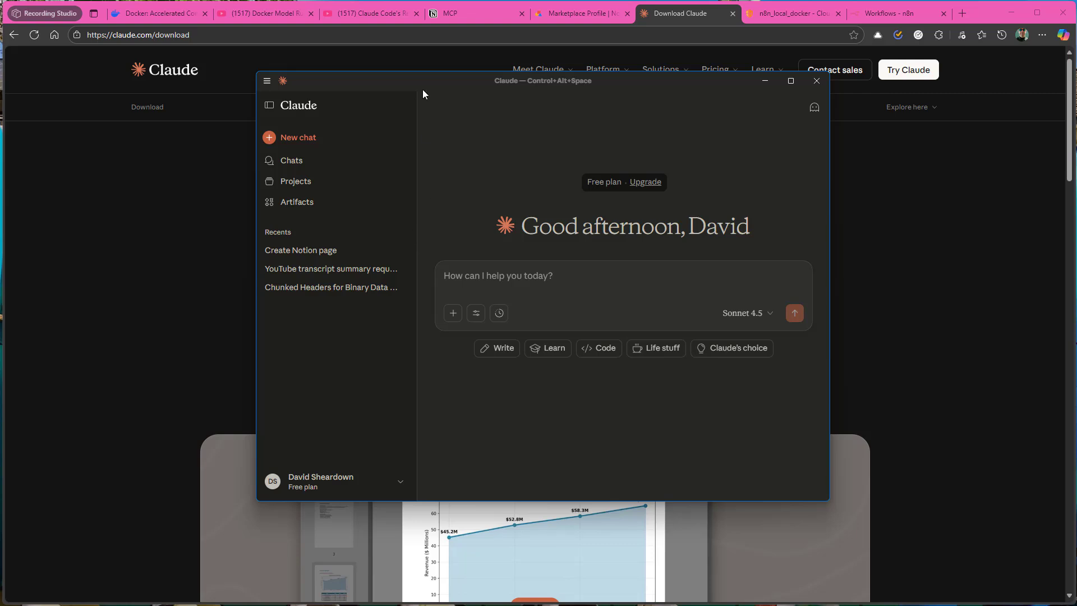
left_click_drag(429, 76, 373, 97)
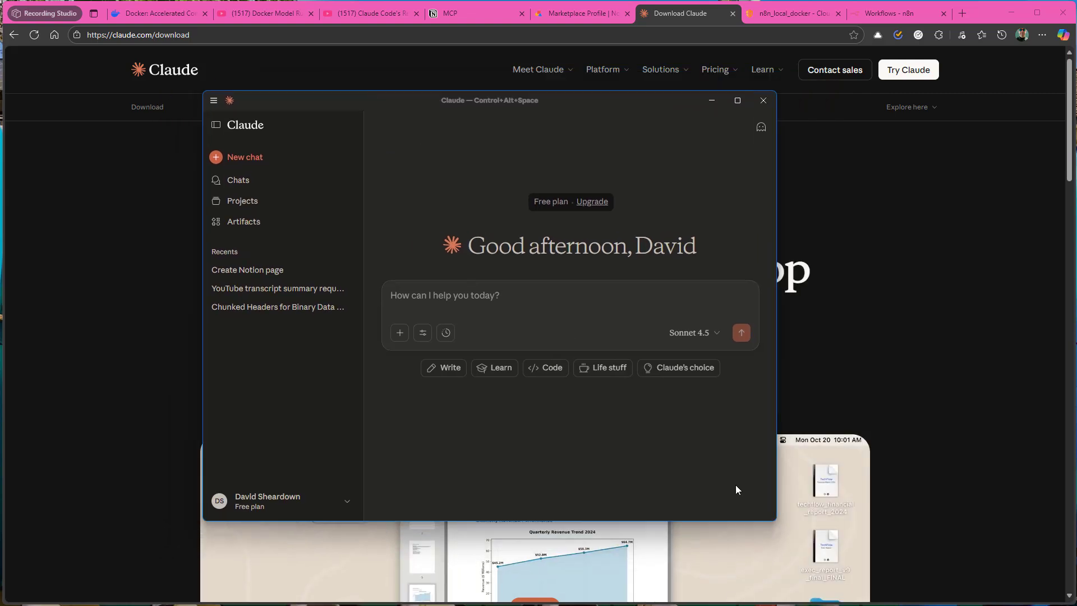
left_click_drag(776, 520, 995, 573)
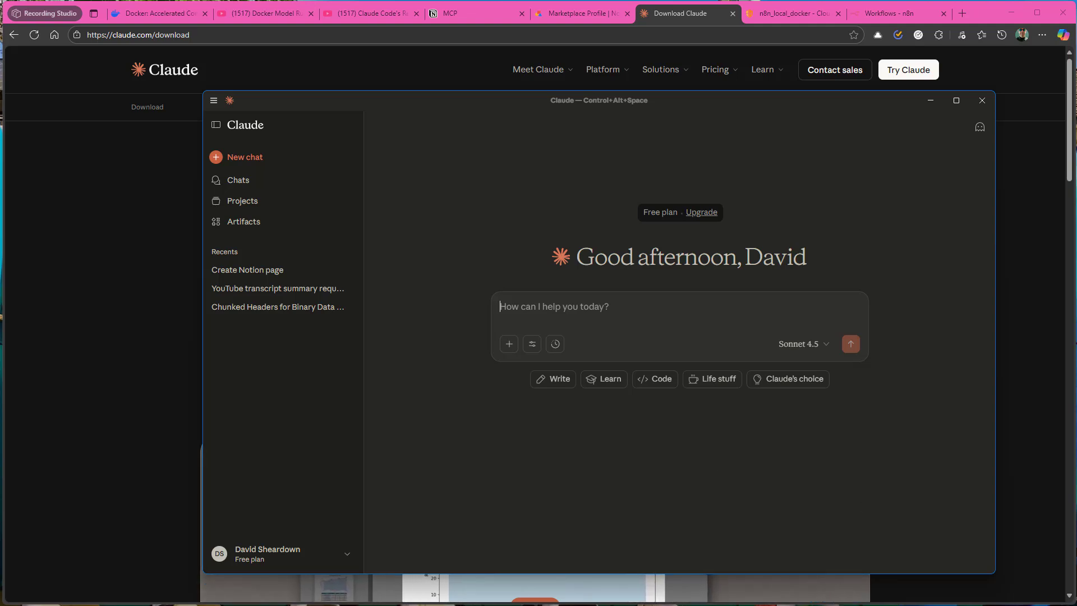
- Switch to Docker Desktop, and then show the Docker website in the browser
key("alt+Tab")
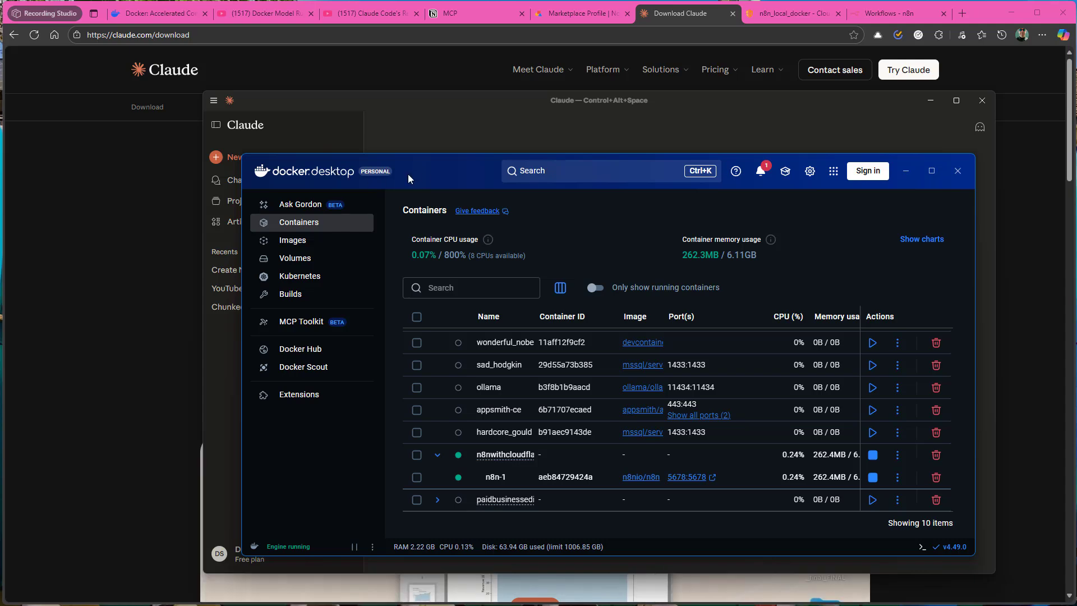
left_click(146, 15)
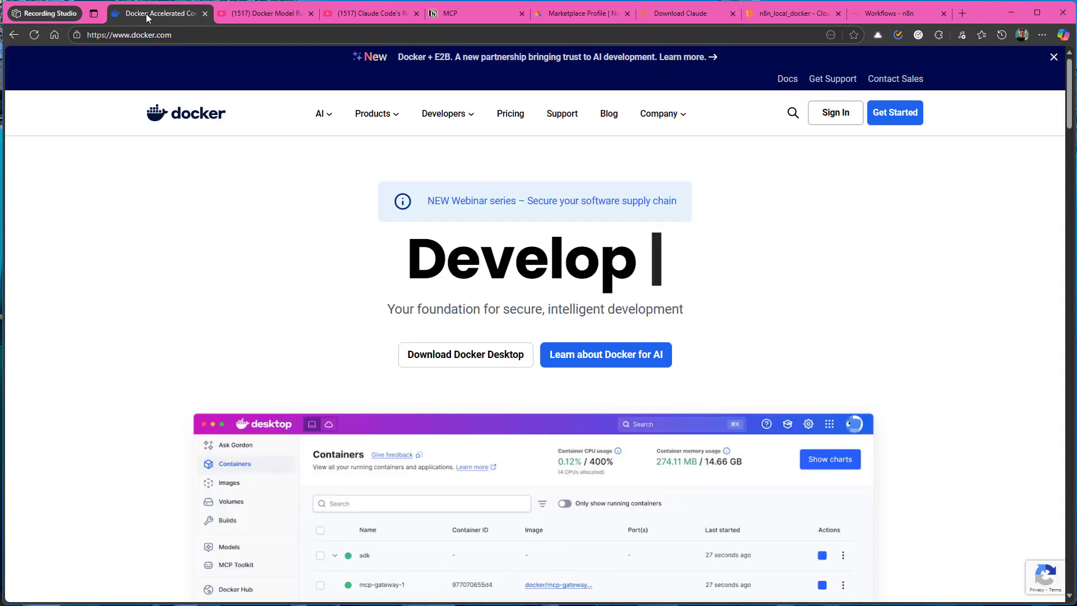
middle_click(145, 14)
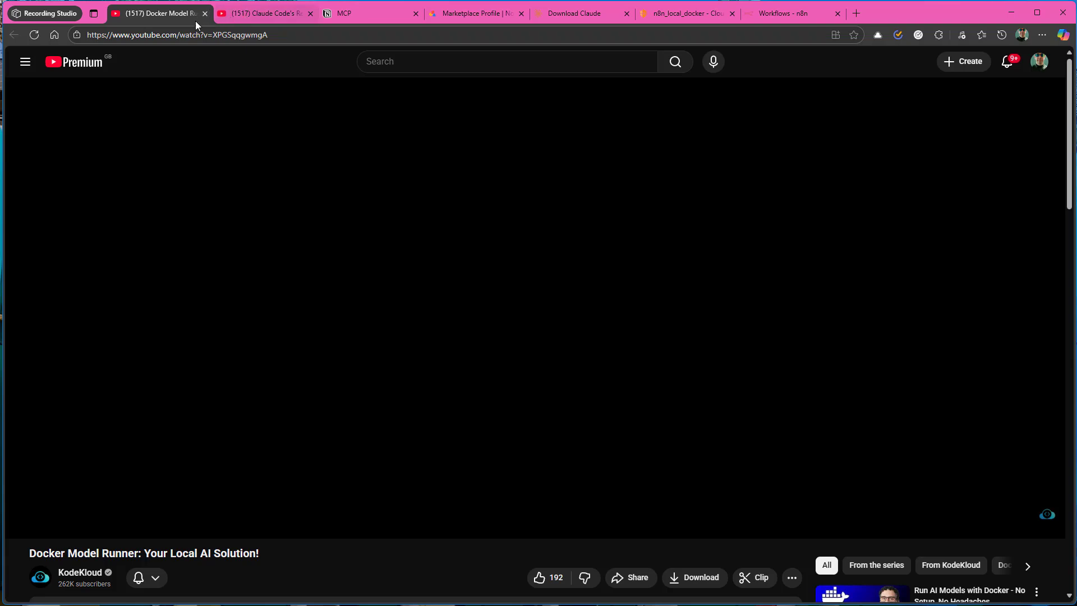
right_click(859, 12)
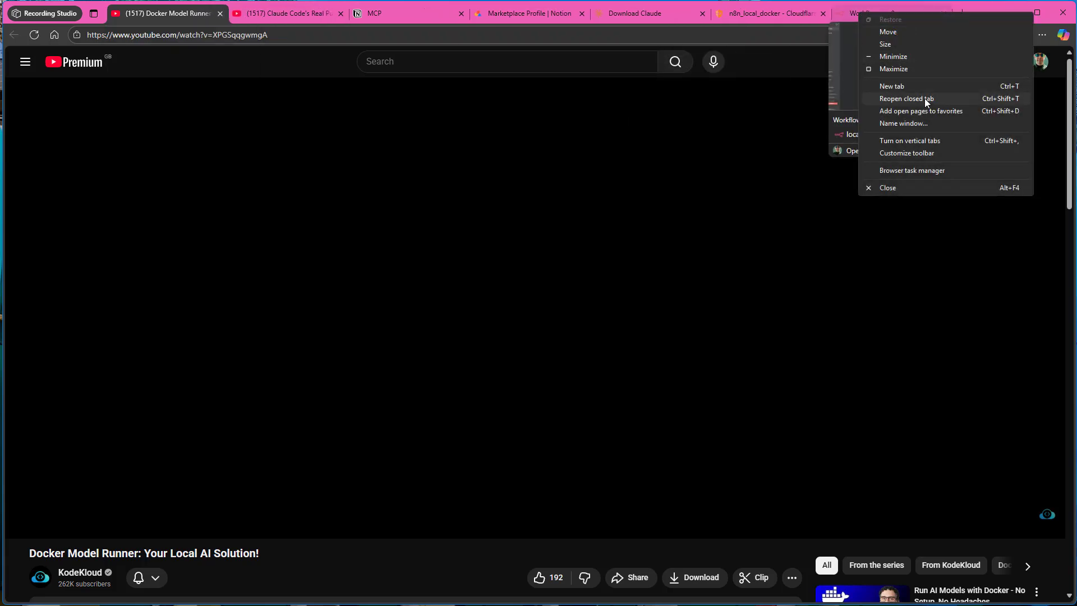
left_click(895, 99)
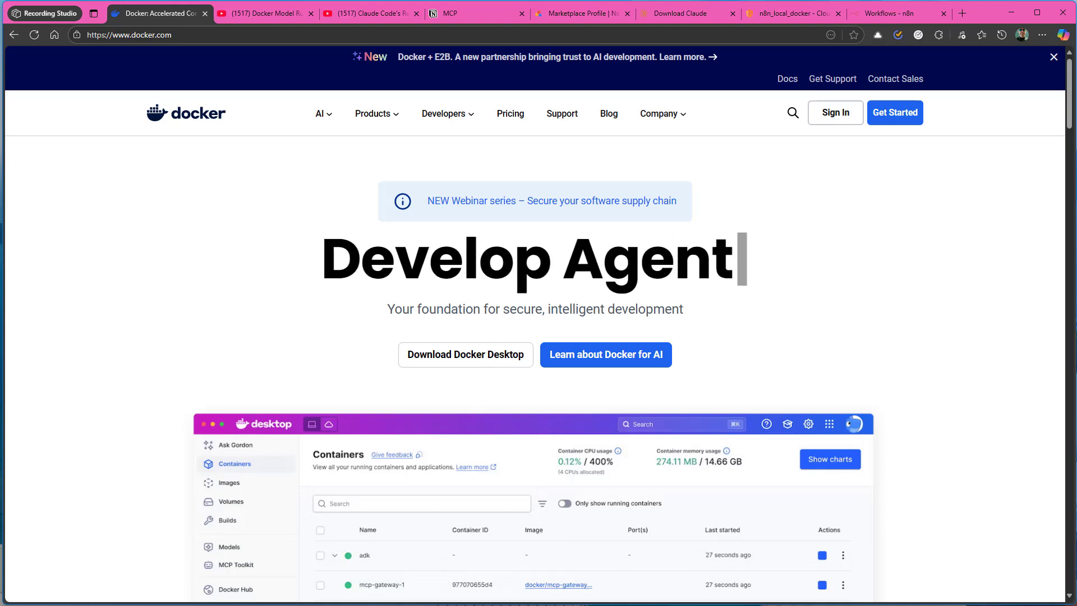
- Switch to Docker Desktop and browse the MCP Toolkit catalog for the YouTube transcripts and Notion servers
key("alt+Tab")
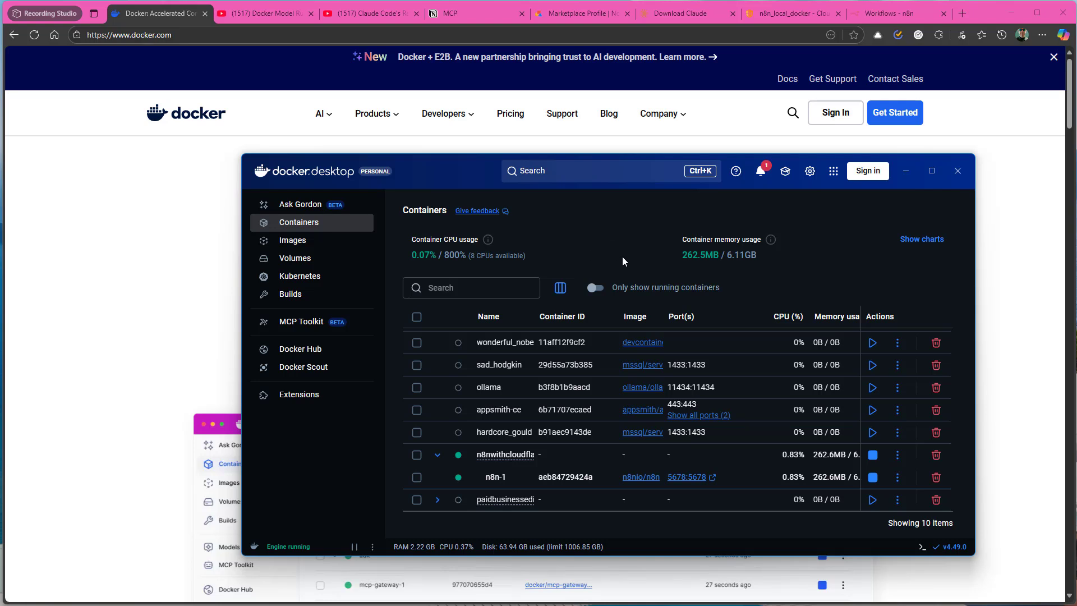
left_click(304, 324)
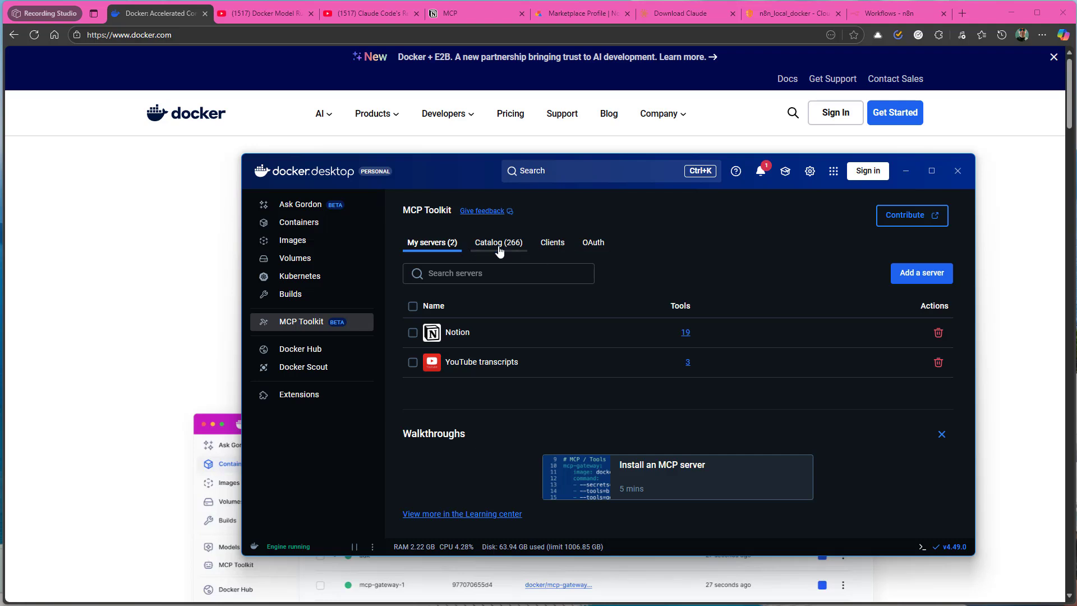
left_click(500, 253)
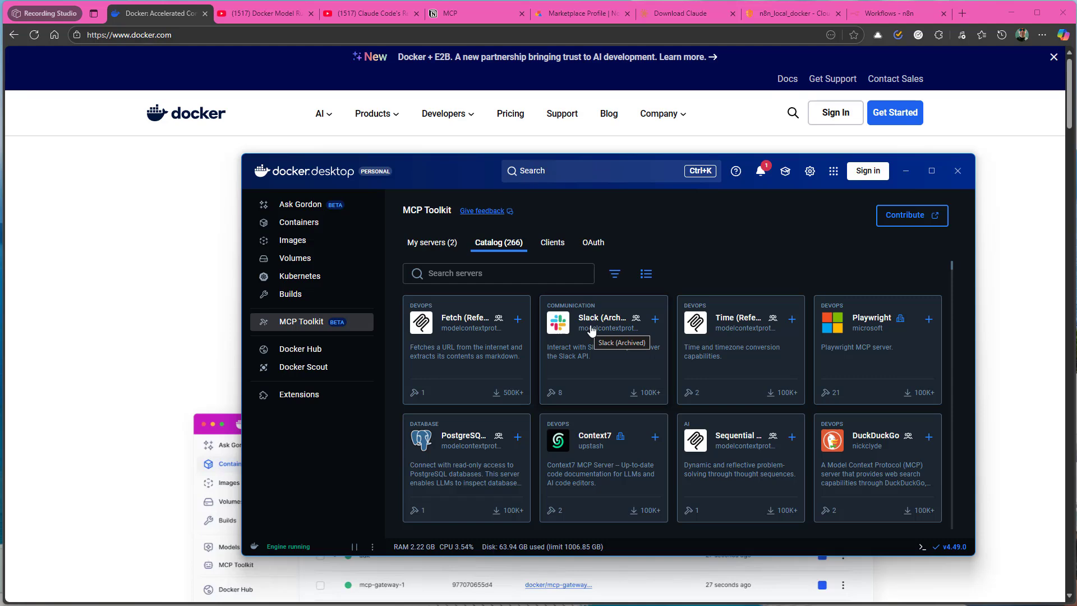
scroll(635, 403, "down", 5)
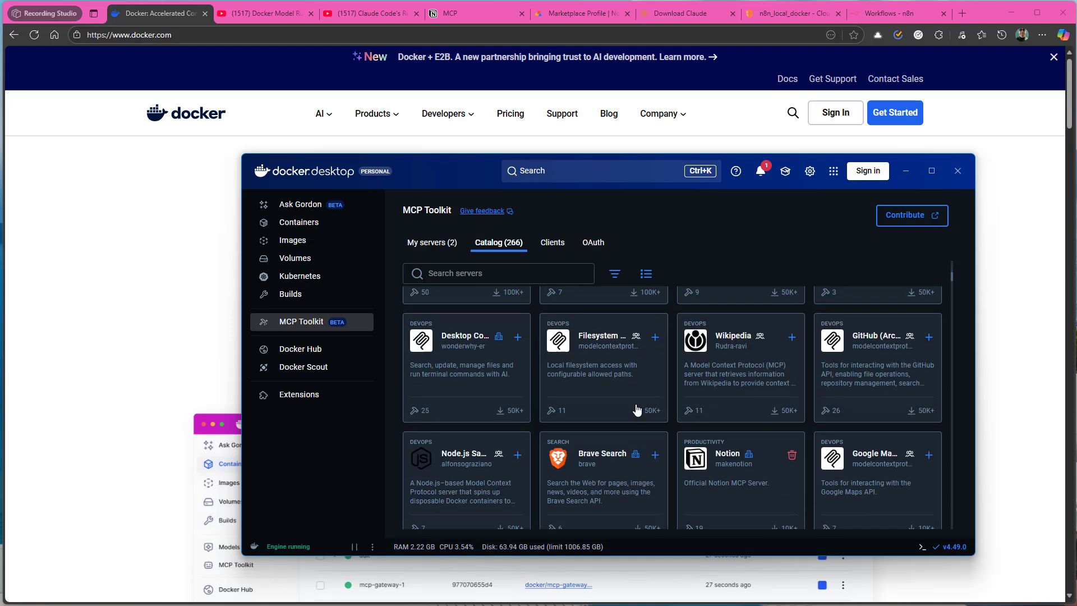
scroll(637, 407, "up", 2)
scroll(637, 409, "down", 2)
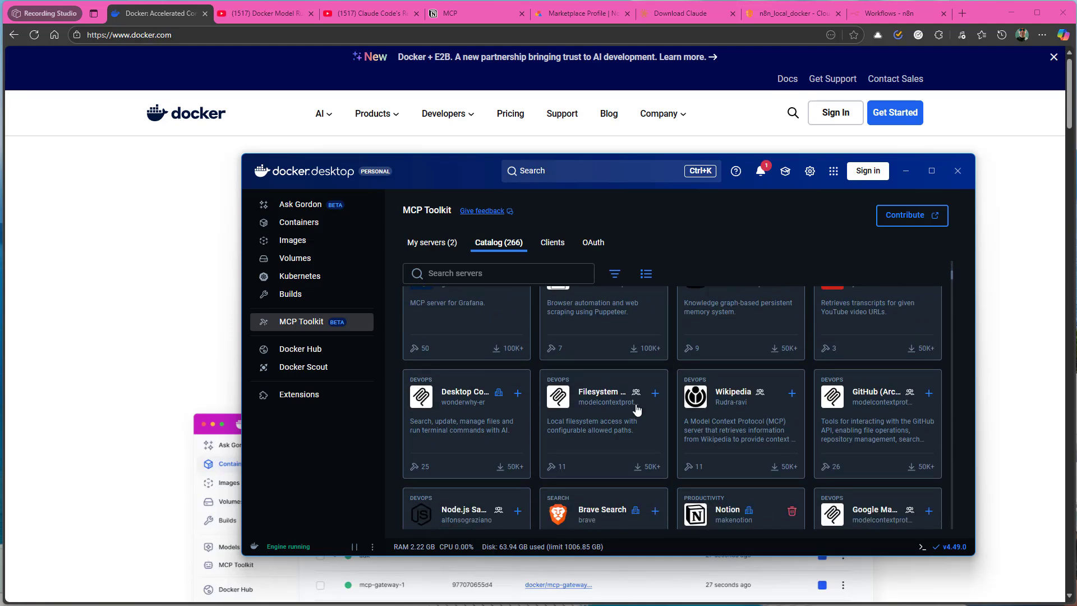
scroll(637, 409, "up", 1)
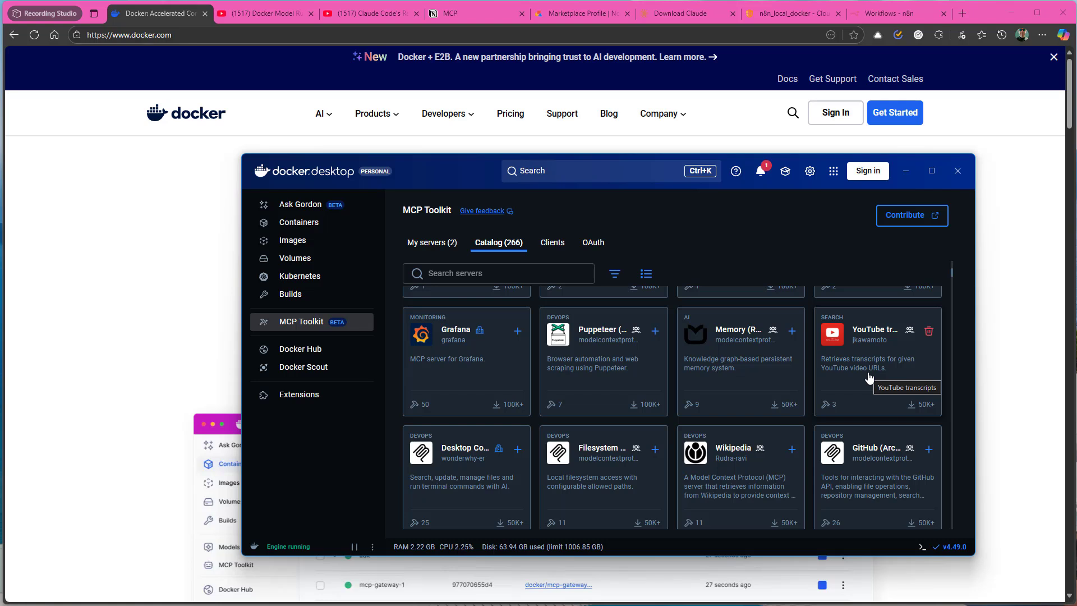
scroll(869, 377, "down", 3)
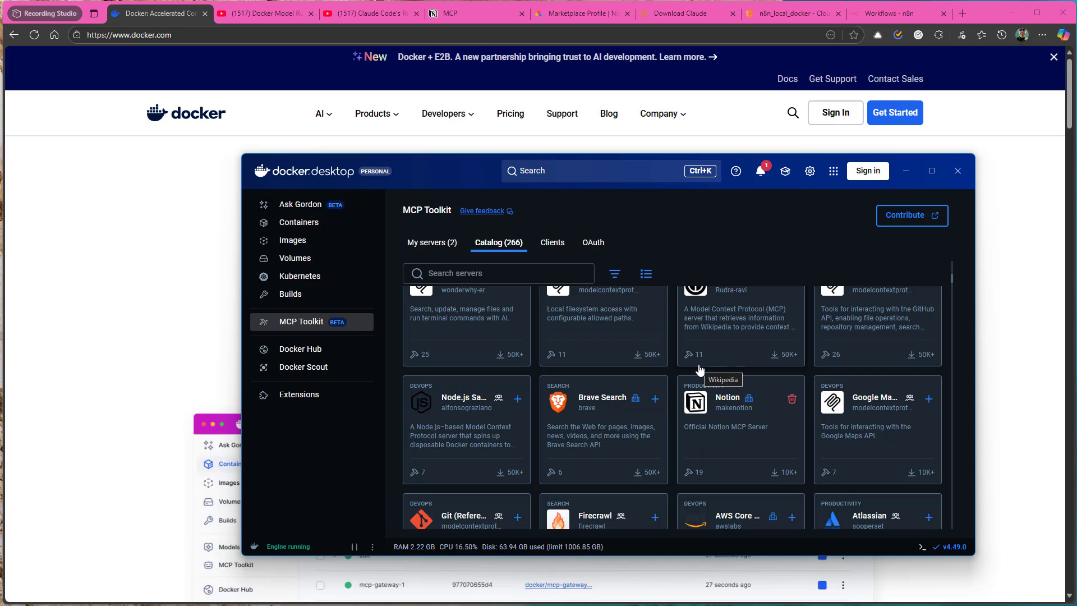
- Review the tools of the YouTube transcripts server among the installed MCP servers, and return to the server list
left_click(456, 244)
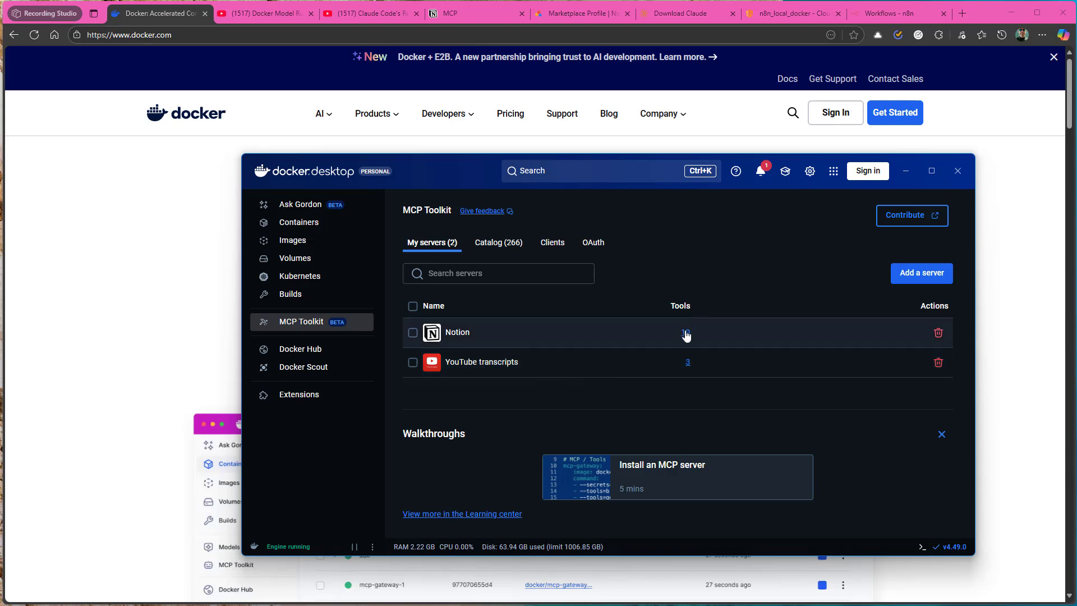
left_click(688, 364)
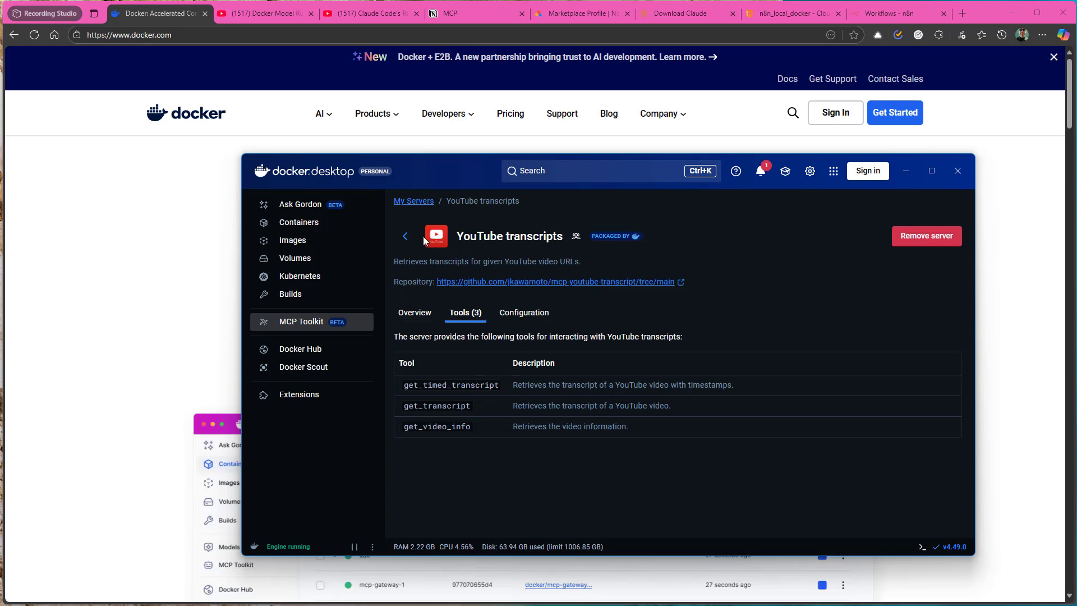
left_click(405, 240)
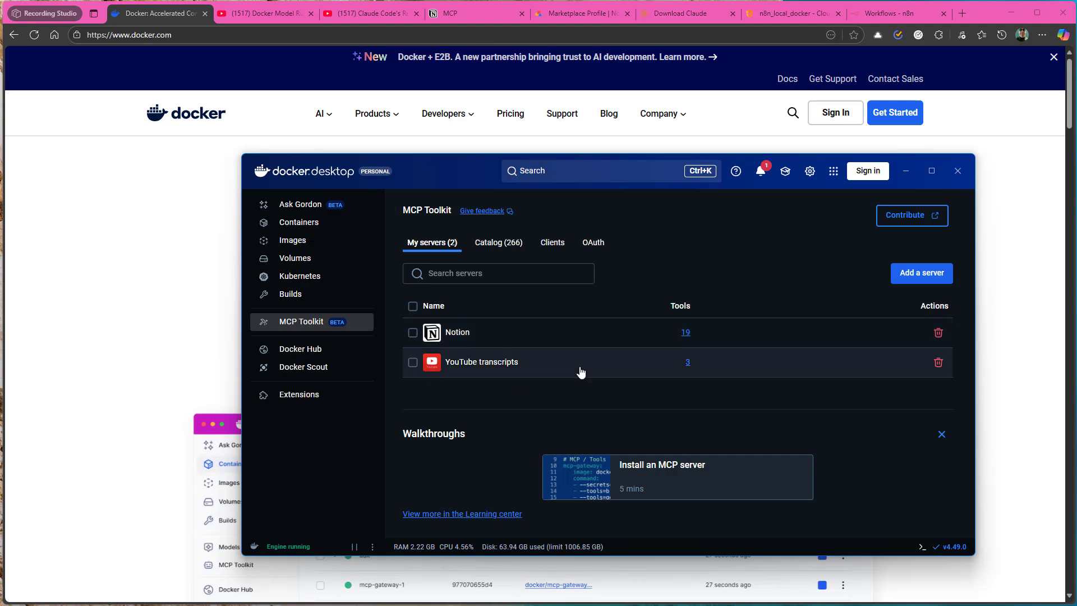
- Review the tools that the installed Notion MCP server provides, and return to the server list
left_click(687, 332)
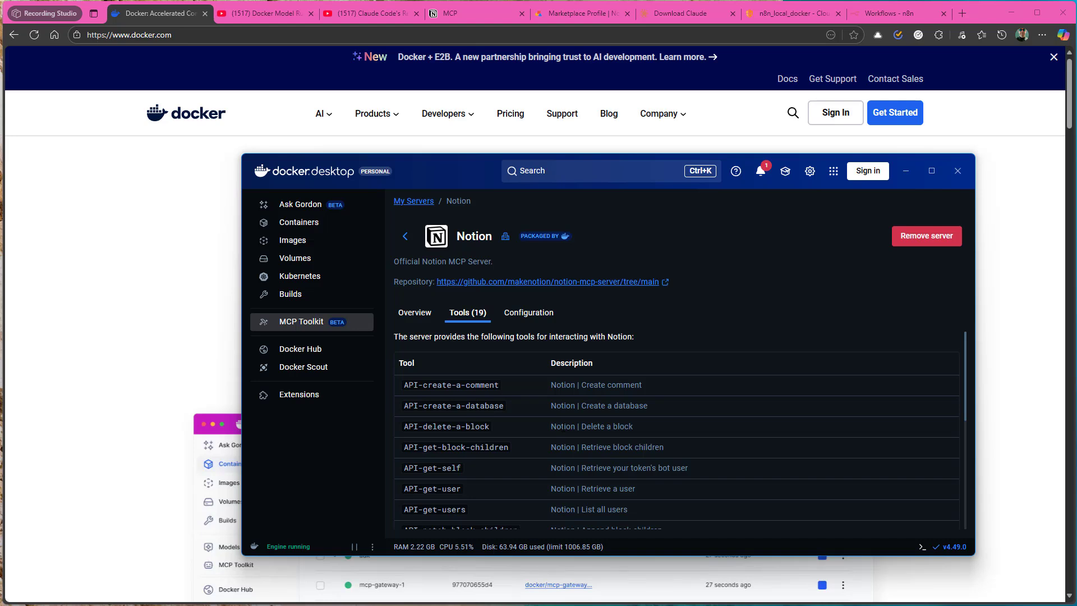
scroll(544, 460, "down", 3)
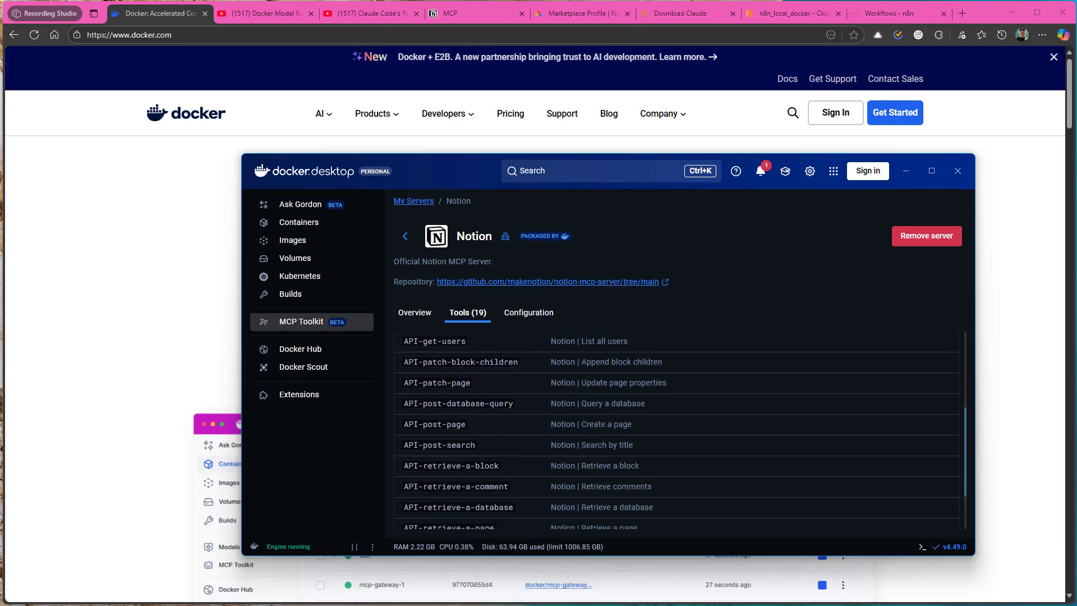
scroll(543, 441, "down", 2)
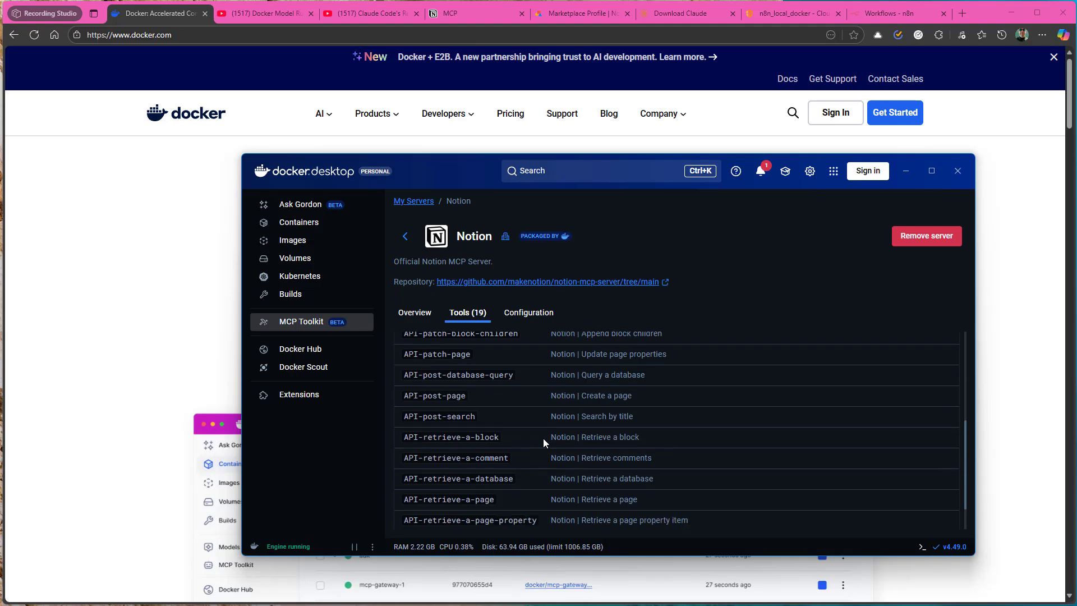
scroll(553, 465, "up", 2)
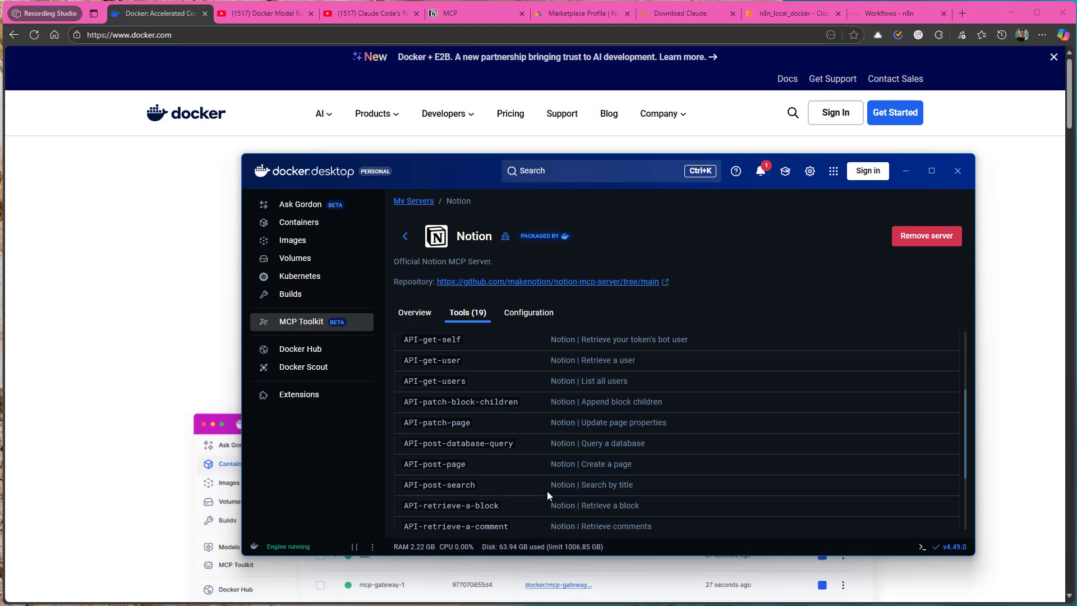
left_click(405, 238)
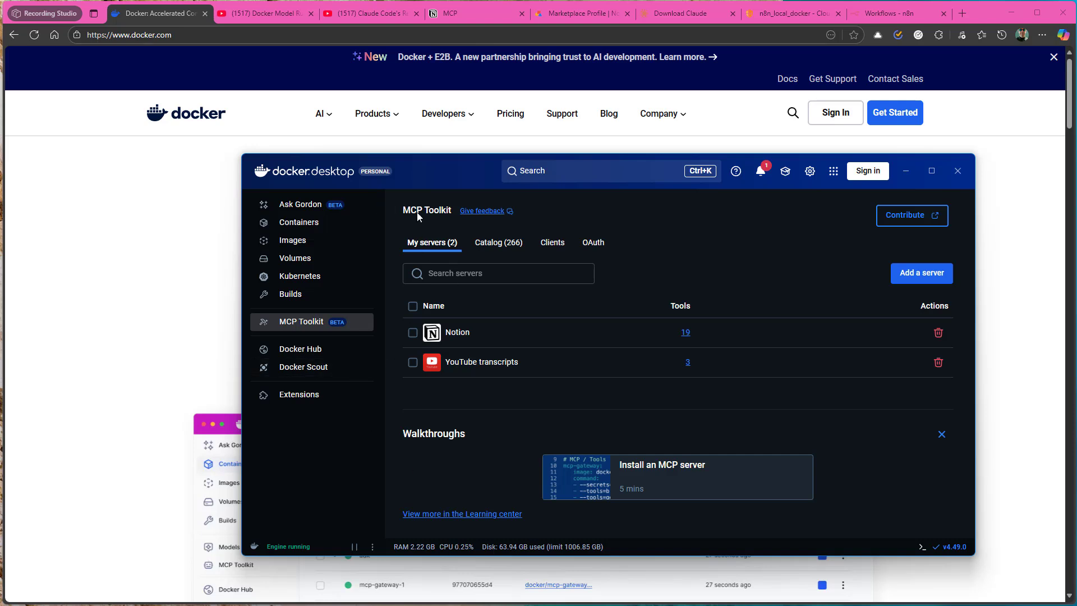
- Check the Claude Desktop entry among the MCP Toolkit clients, view the Claude download page in the browser, and return to Docker Desktop
left_click(557, 244)
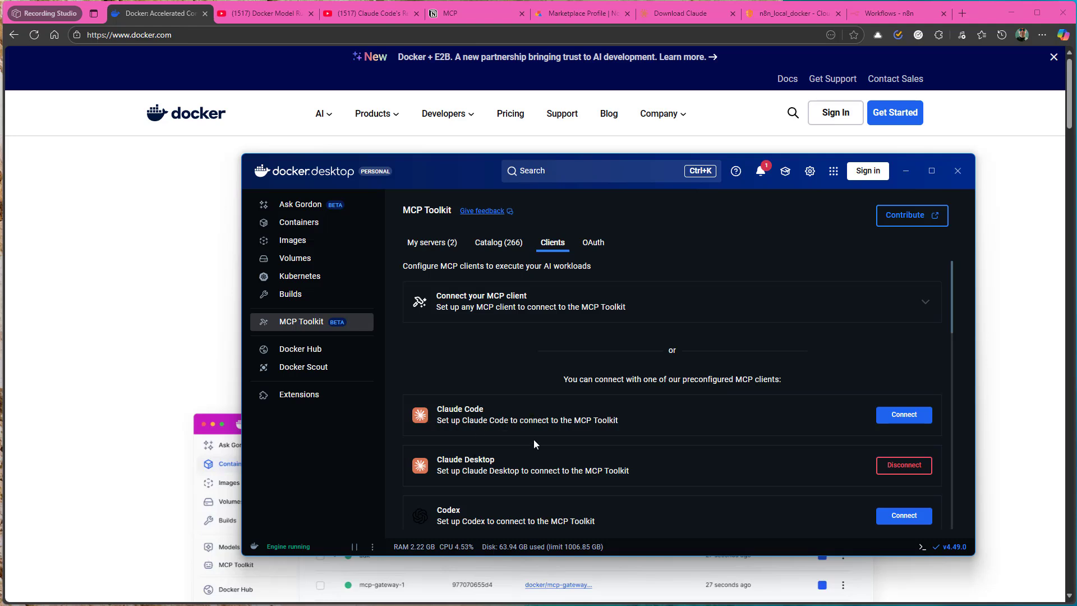
scroll(534, 439, "down", 1)
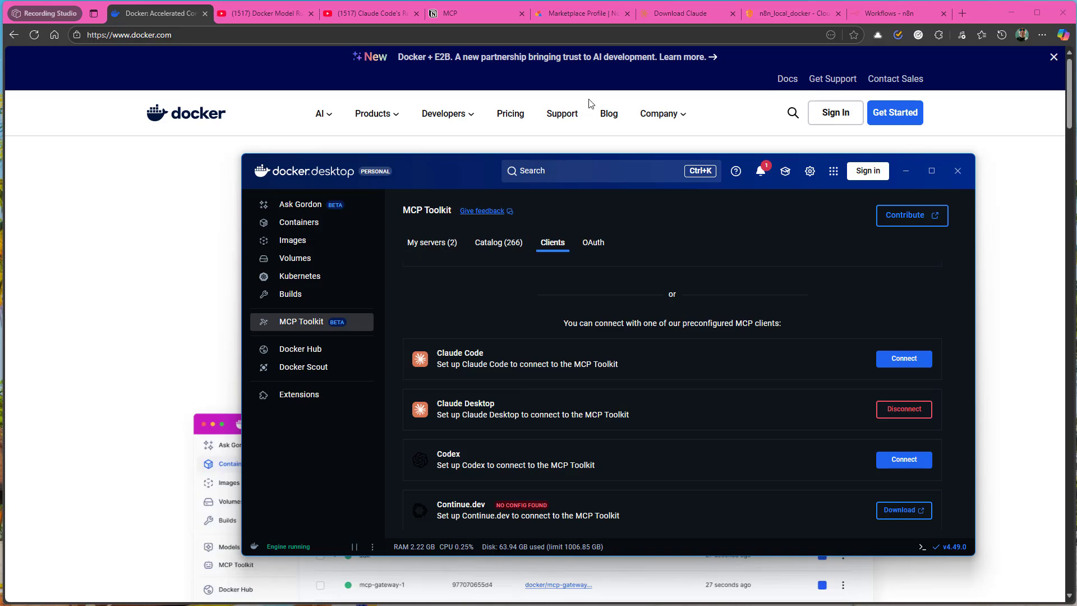
left_click(688, 15)
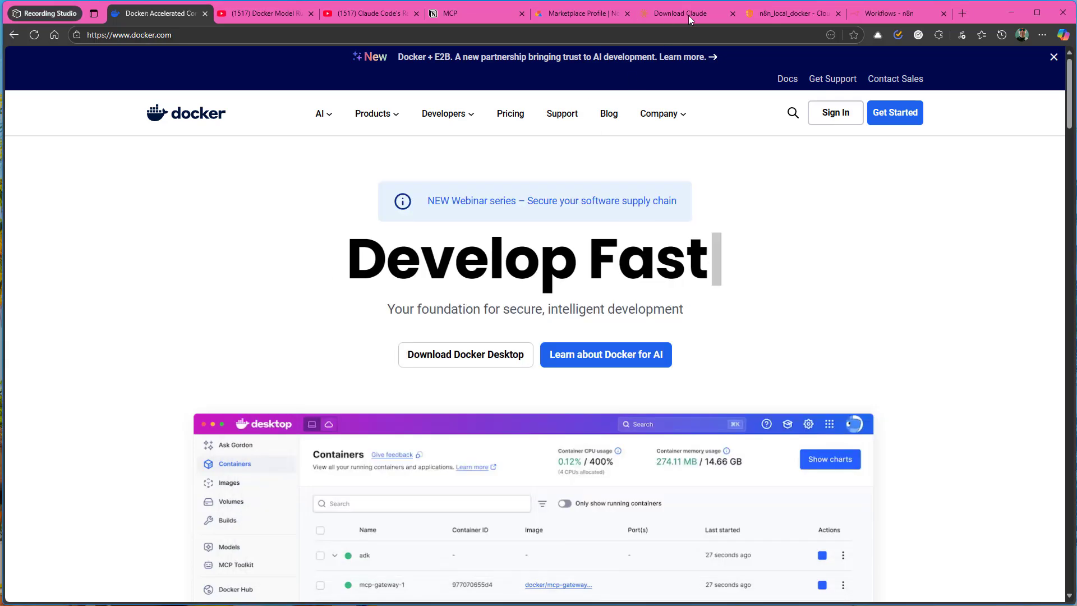
left_click(689, 15)
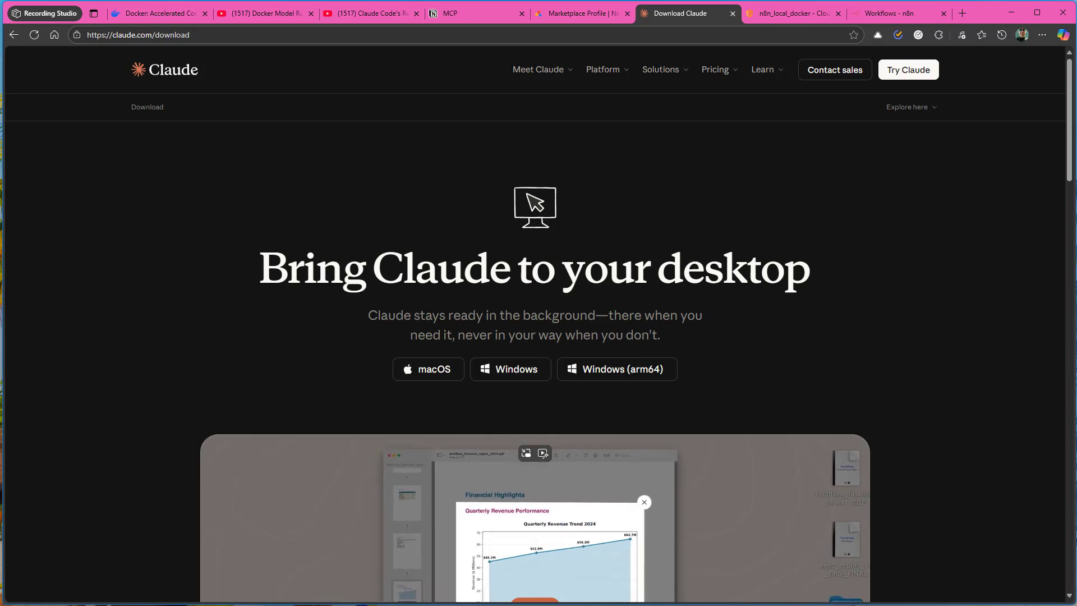
key("alt+Tab")
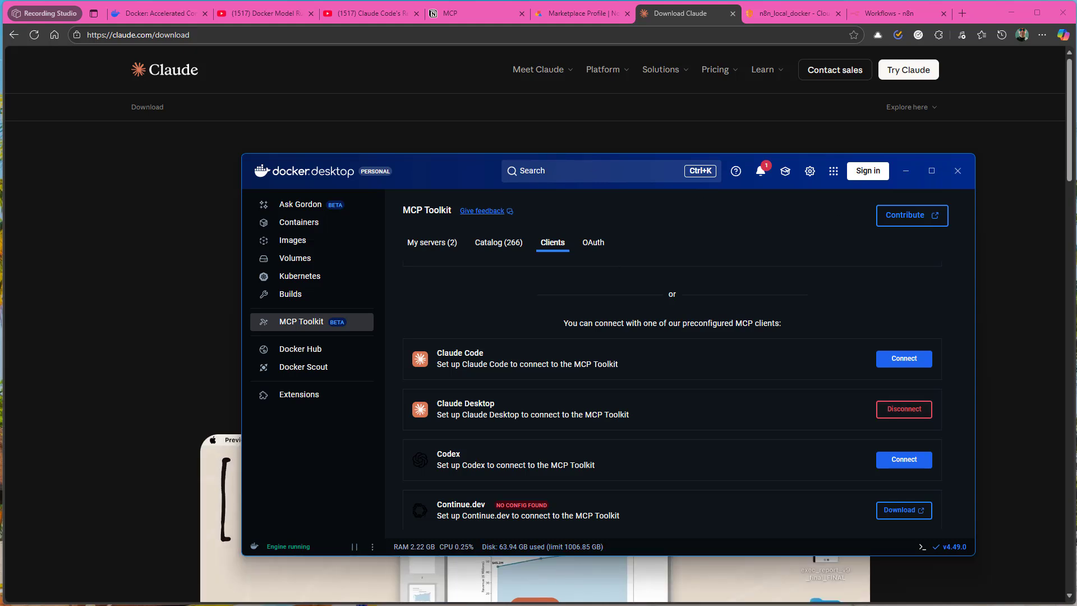
- Switch to Claude Desktop and examine the tools of the MCP_DOCKER connector, closing the list to return to the message box
left_click(560, 605)
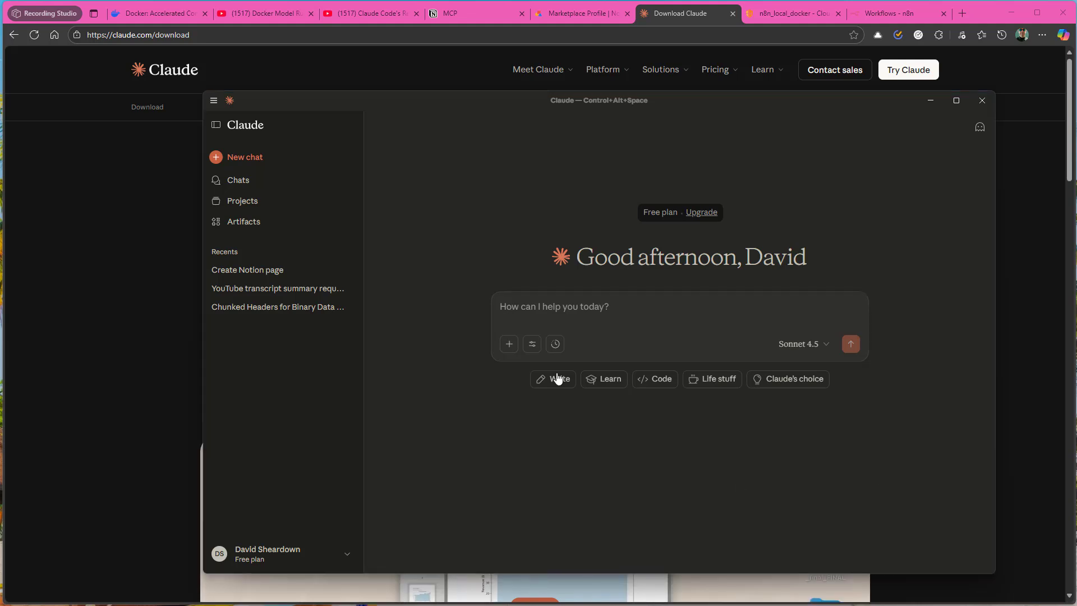
left_click(613, 308)
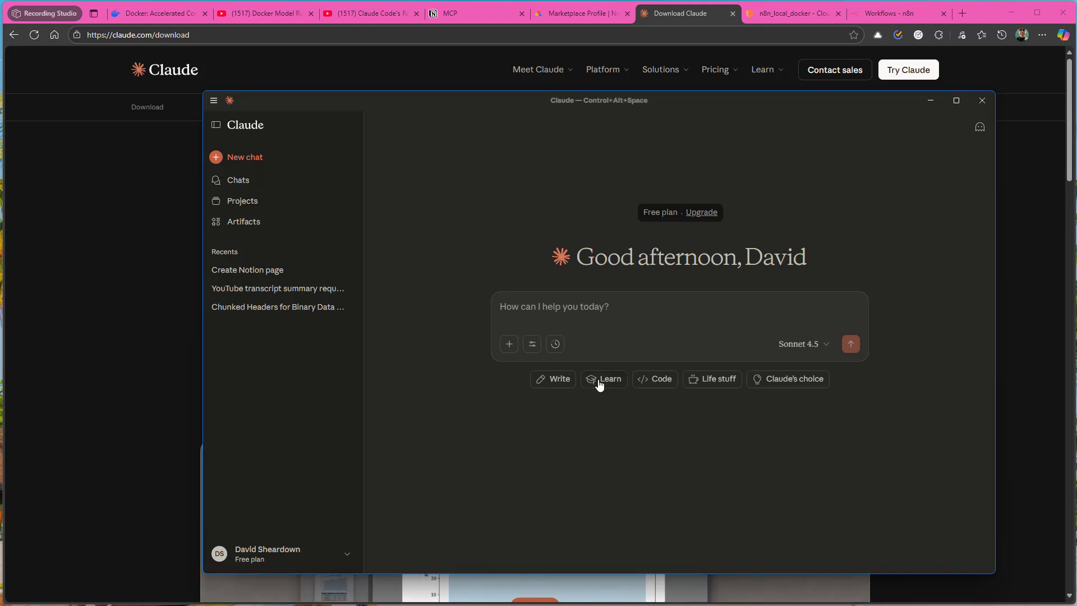
left_click(533, 346)
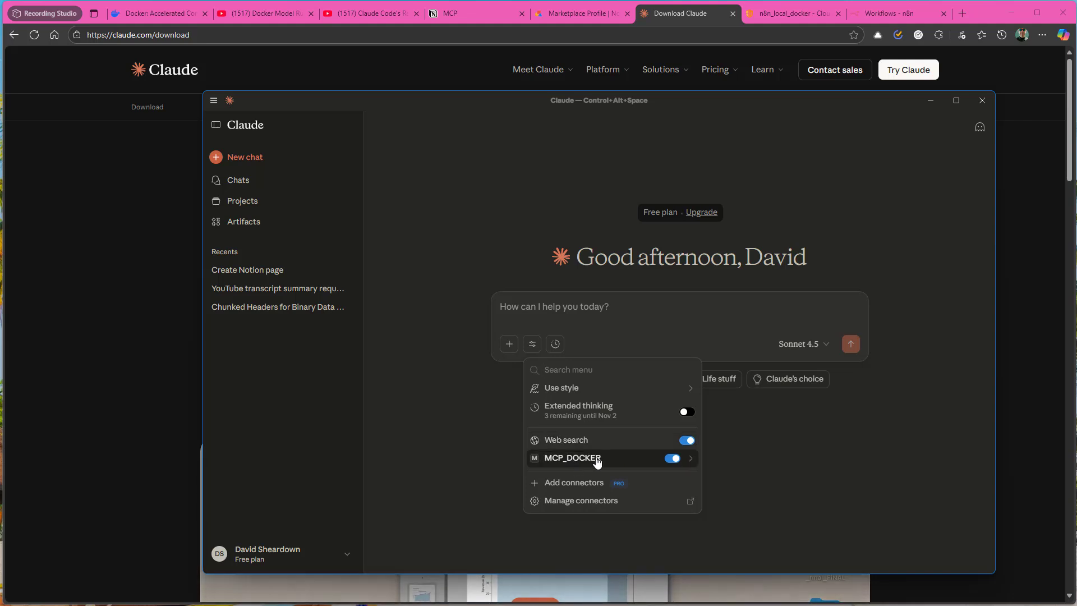
left_click(572, 459)
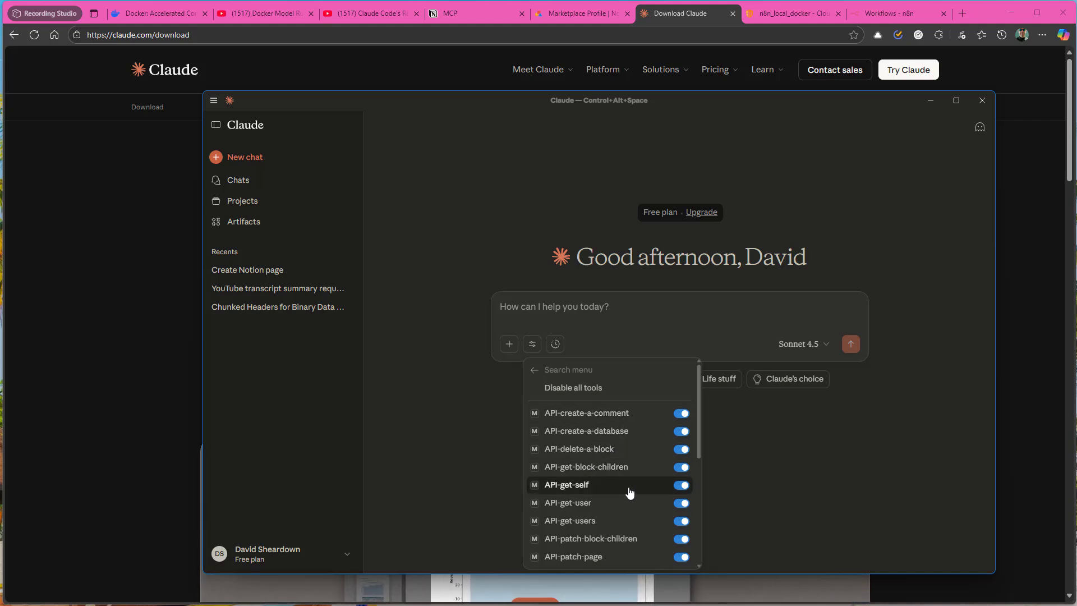
scroll(630, 491, "down", 1)
scroll(630, 492, "down", 3)
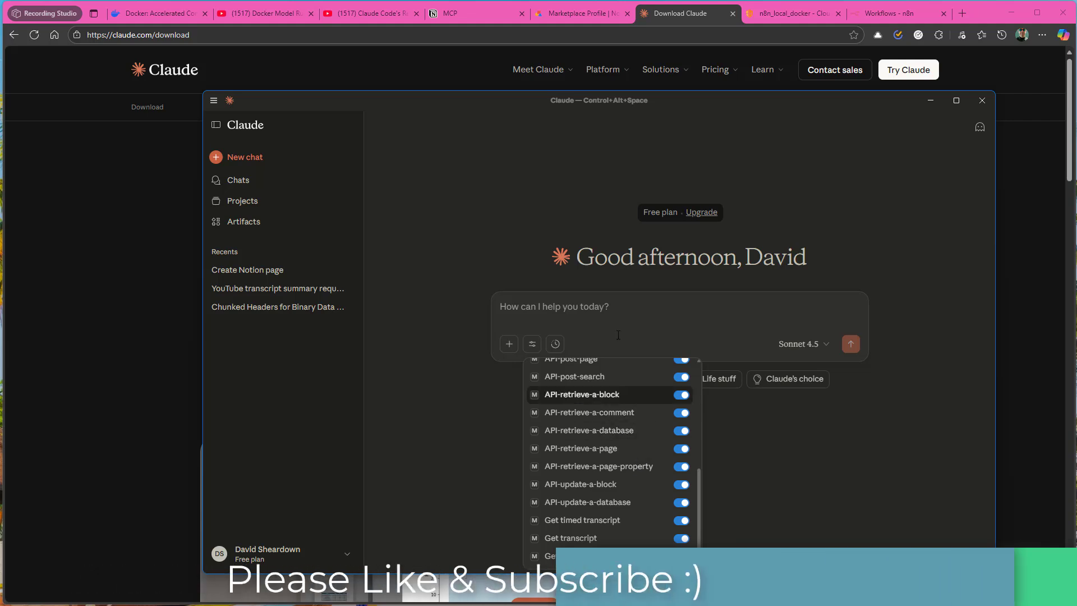
left_click(639, 314)
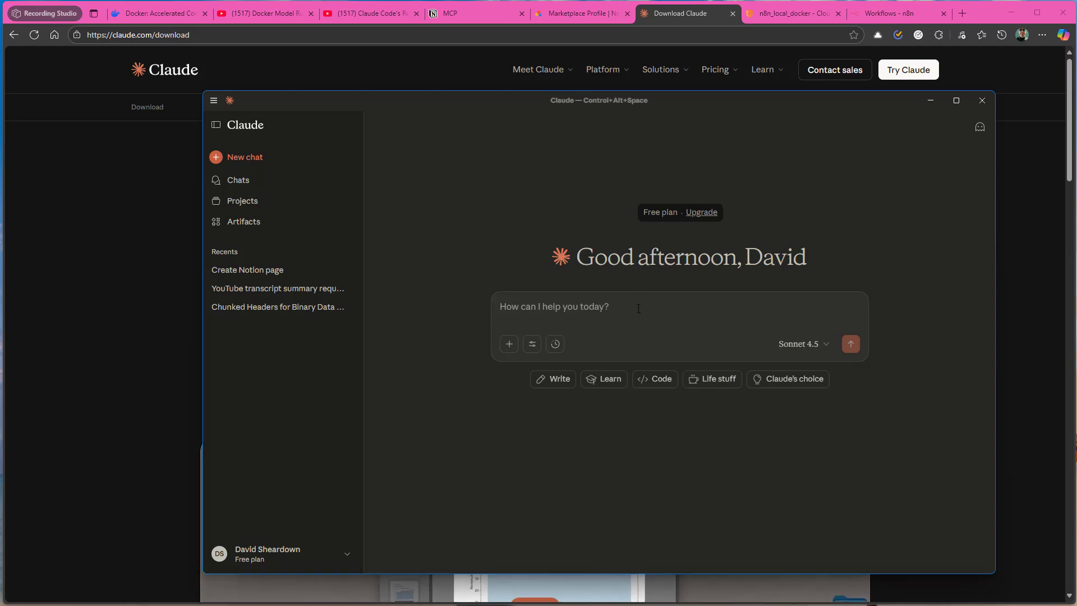
- Show the MCP page in Notion, inspect who has access in its sharing settings, and close them
left_click(464, 9)
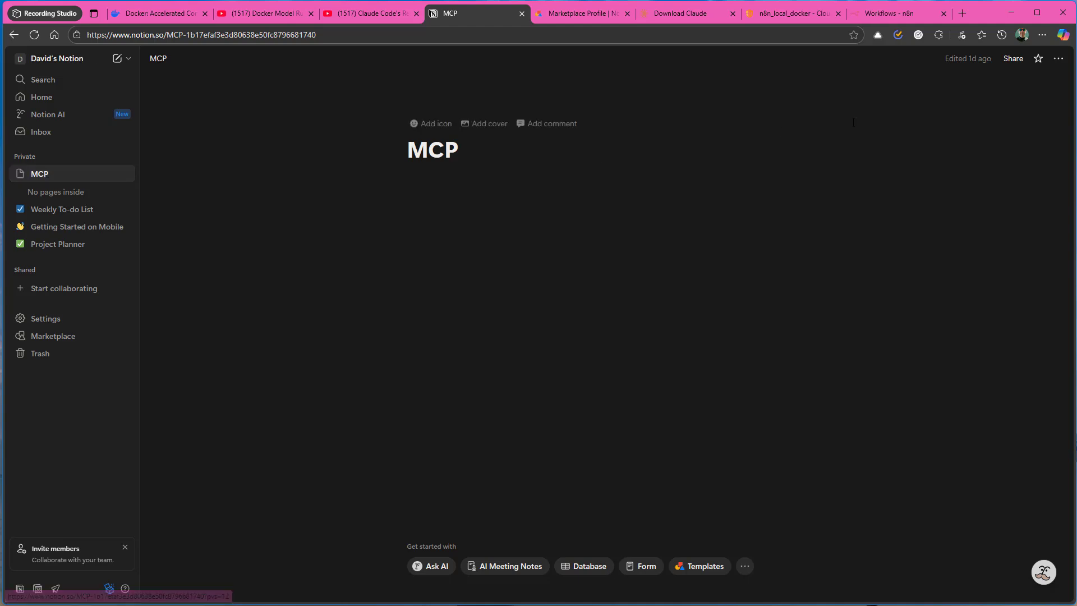
left_click(1016, 61)
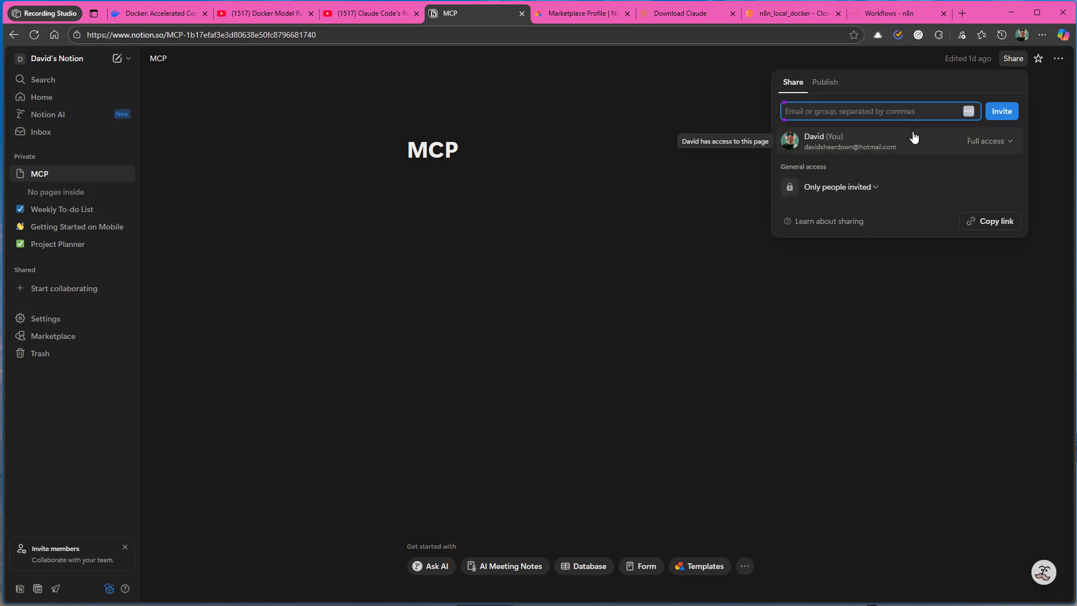
left_click(690, 97)
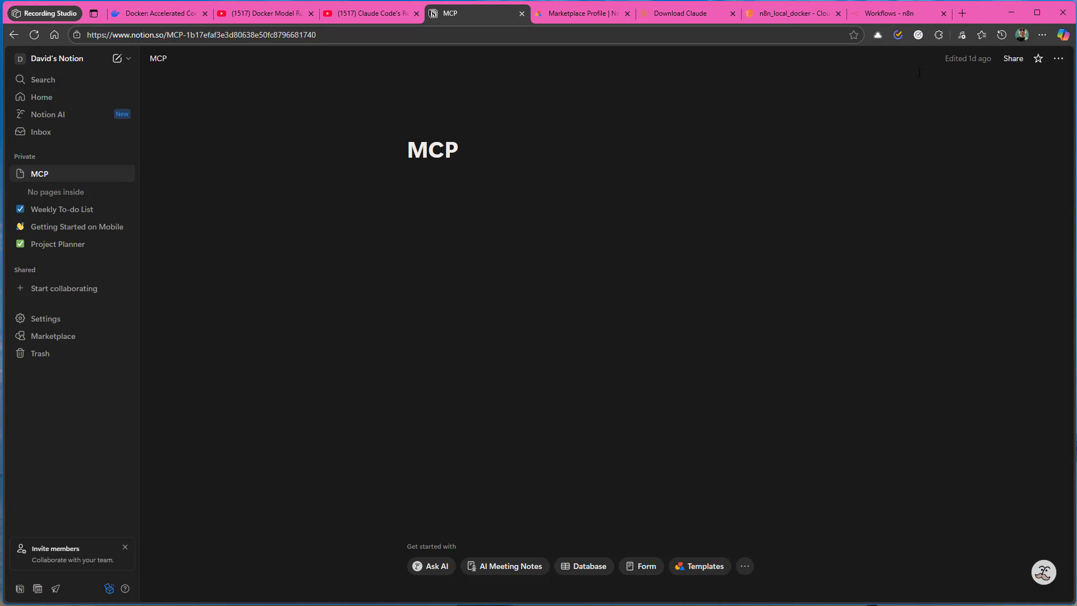
- Review the capabilities in the MCP_Docker integration's settings on Notion's integrations page, and return to the MCP page
left_click(584, 14)
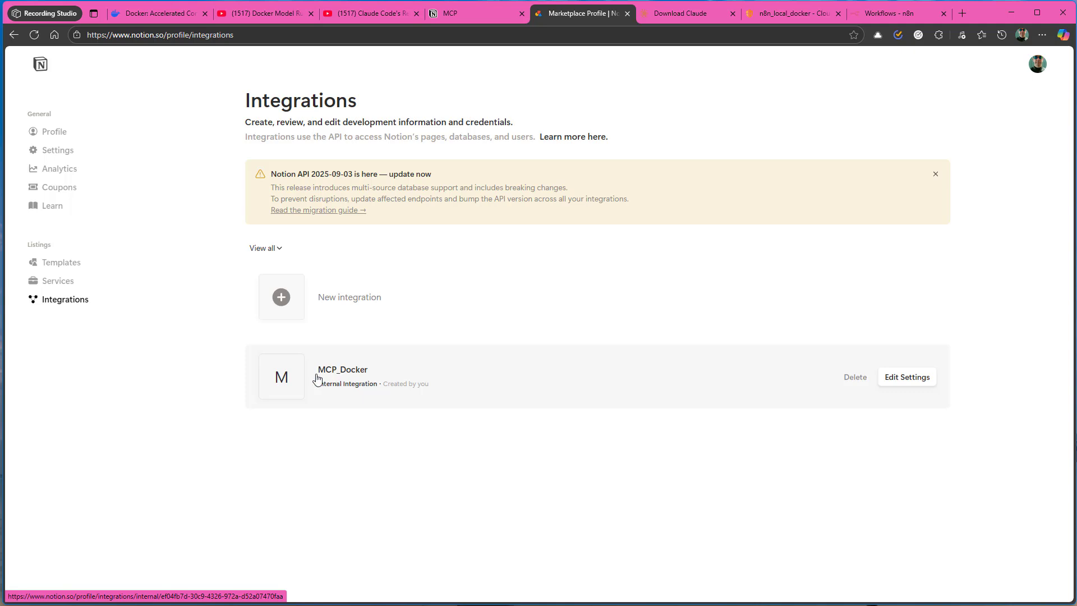
left_click(905, 377)
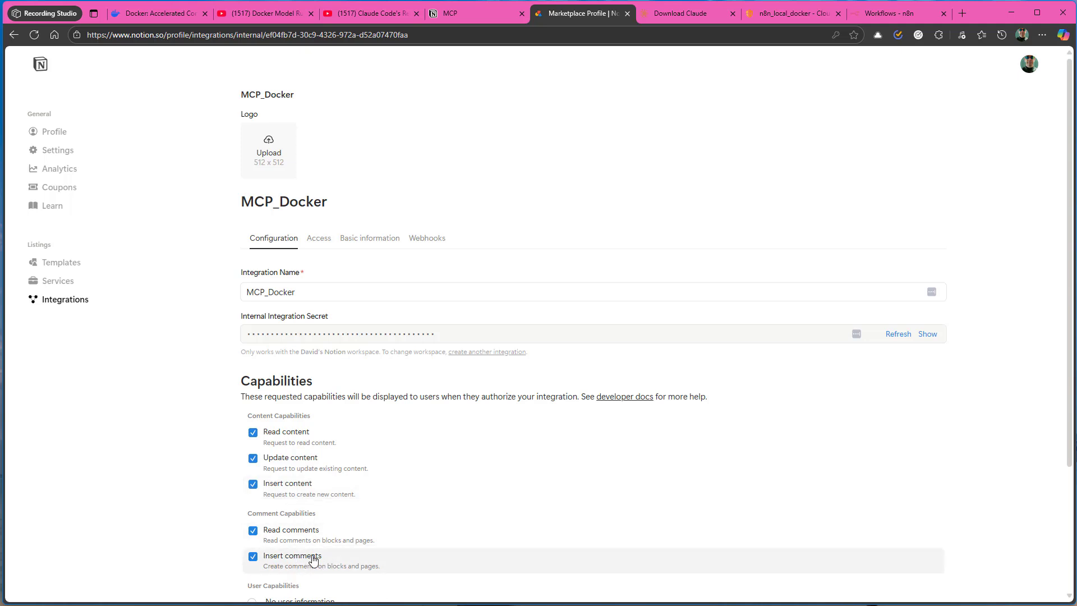
scroll(314, 560, "down", 2)
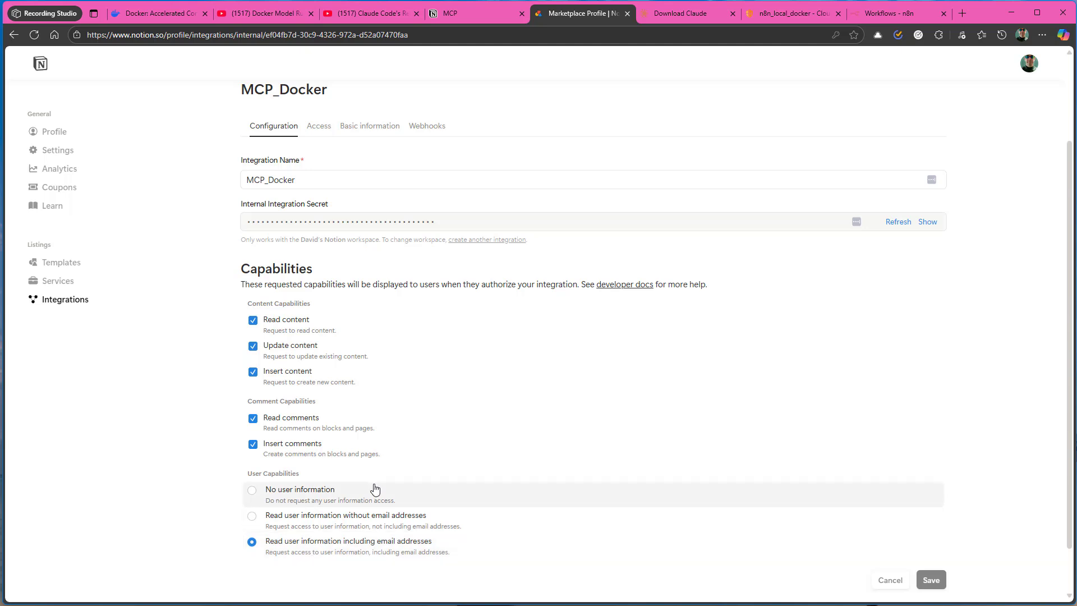
scroll(375, 488, "up", 2)
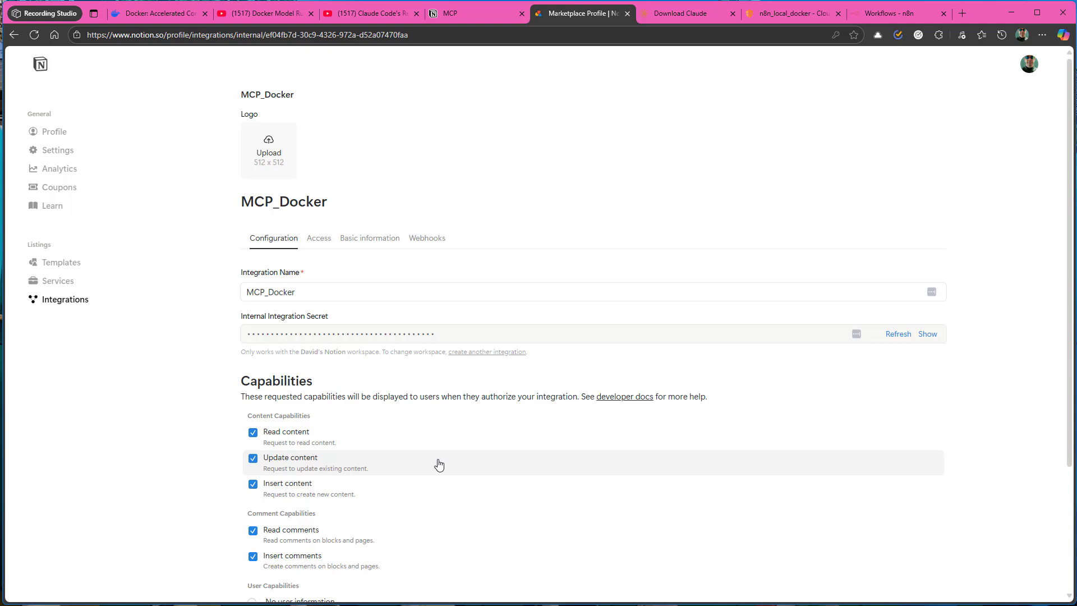
left_click(460, 12)
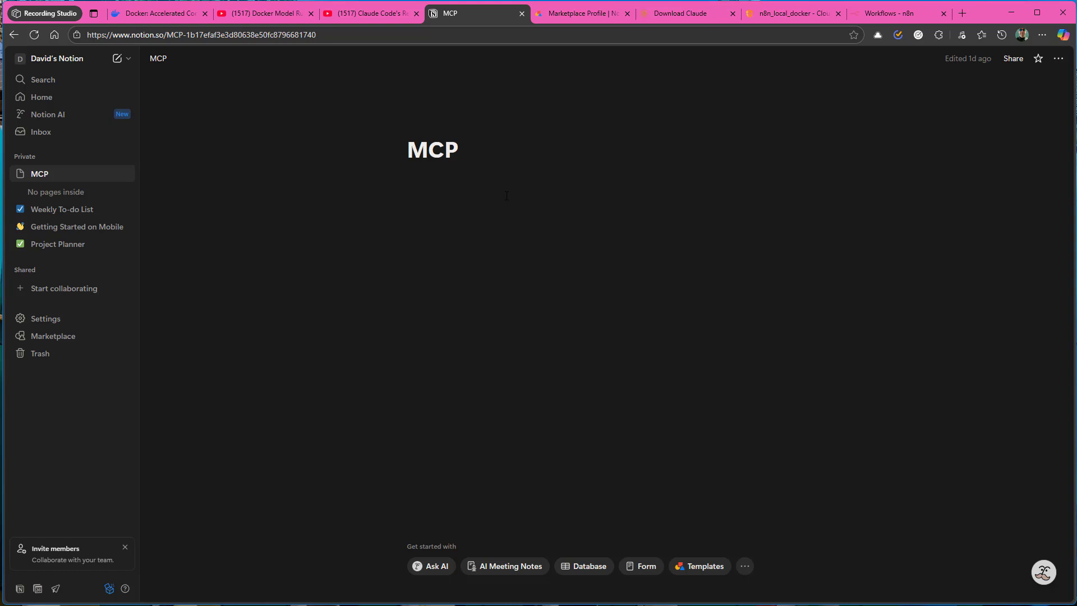
left_click(572, 14)
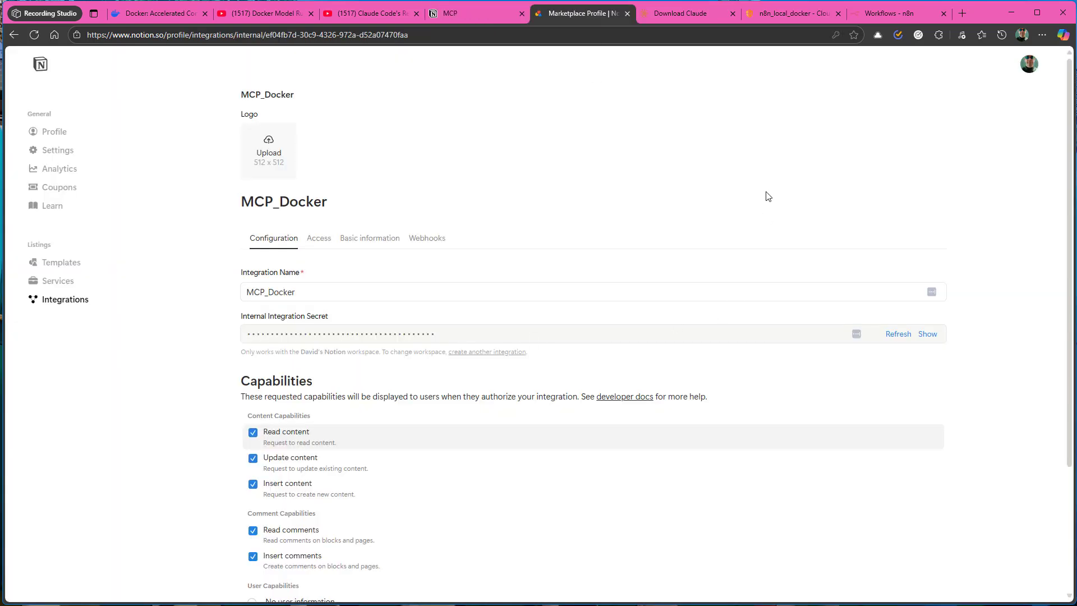
left_click(463, 15)
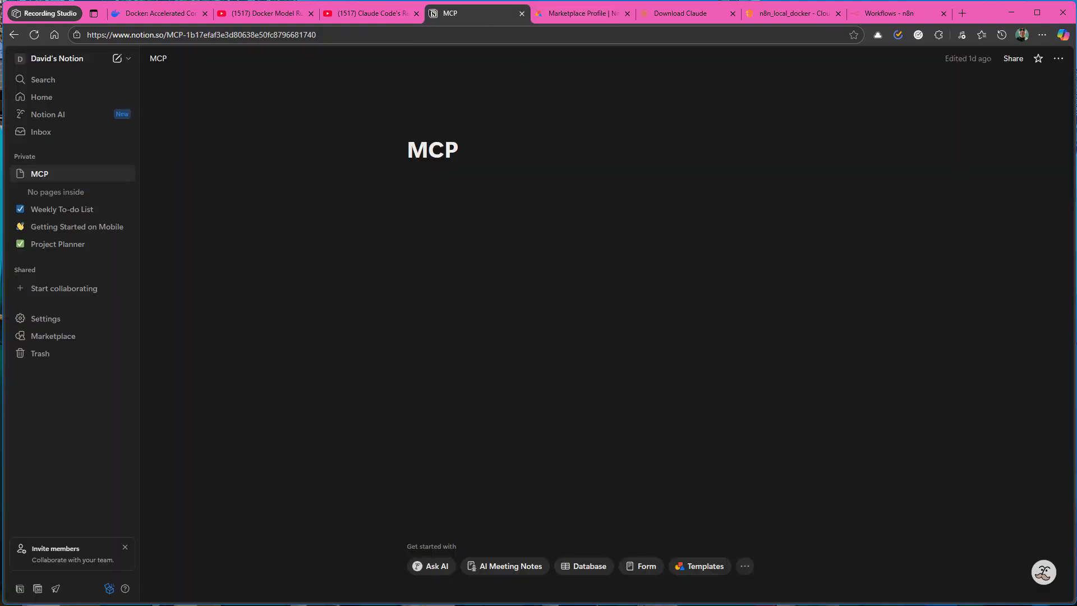
- Copy the share link of the YouTube video "Docker Model Runner: Your Local AI Solution!"
key("ctrl+alt+space")
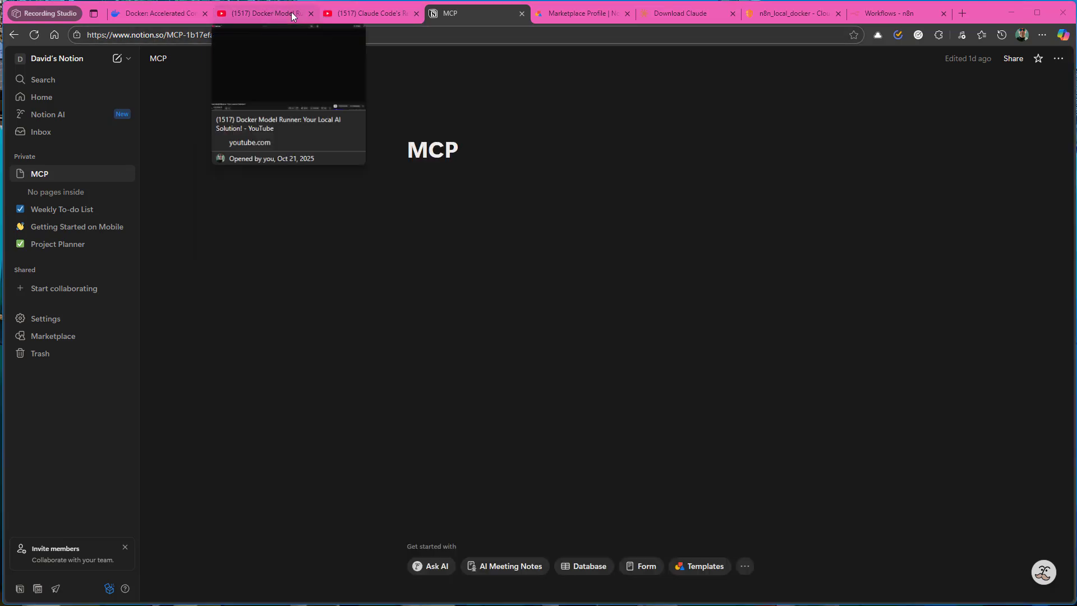
left_click(292, 14)
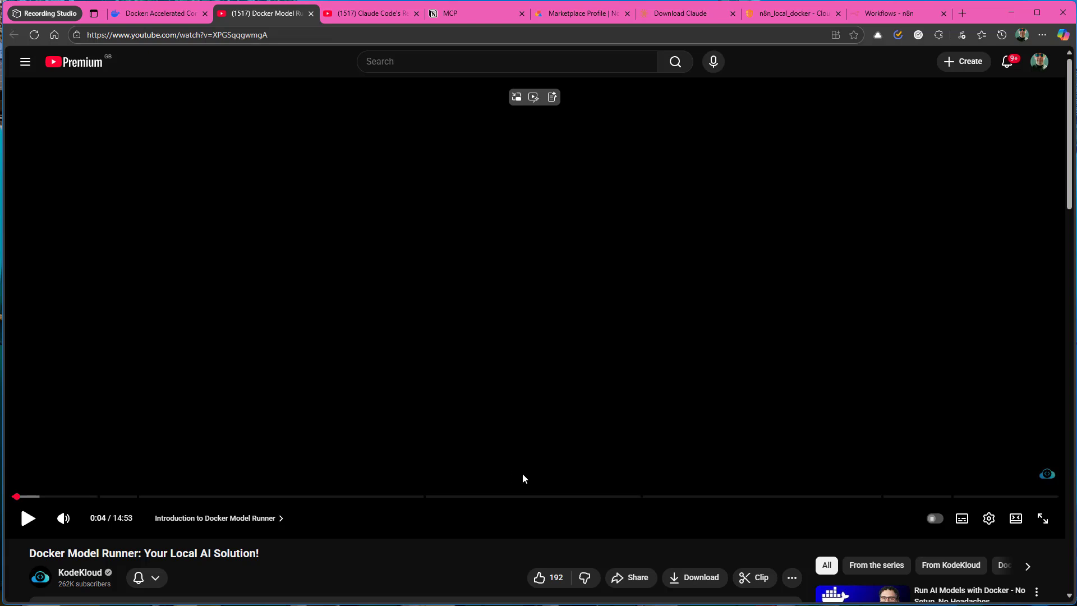
left_click(638, 581)
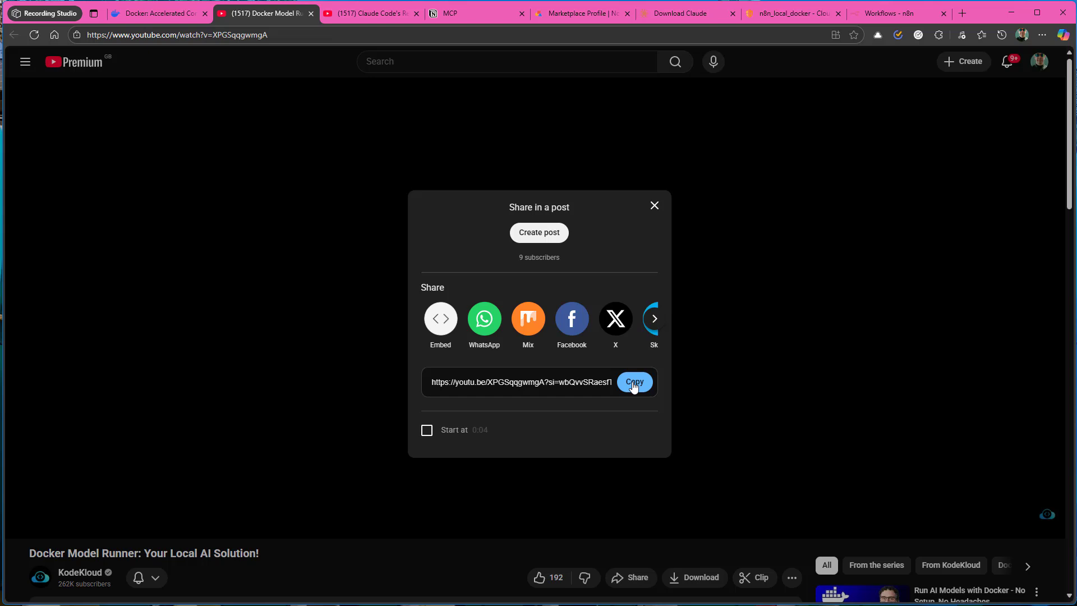
left_click(635, 382)
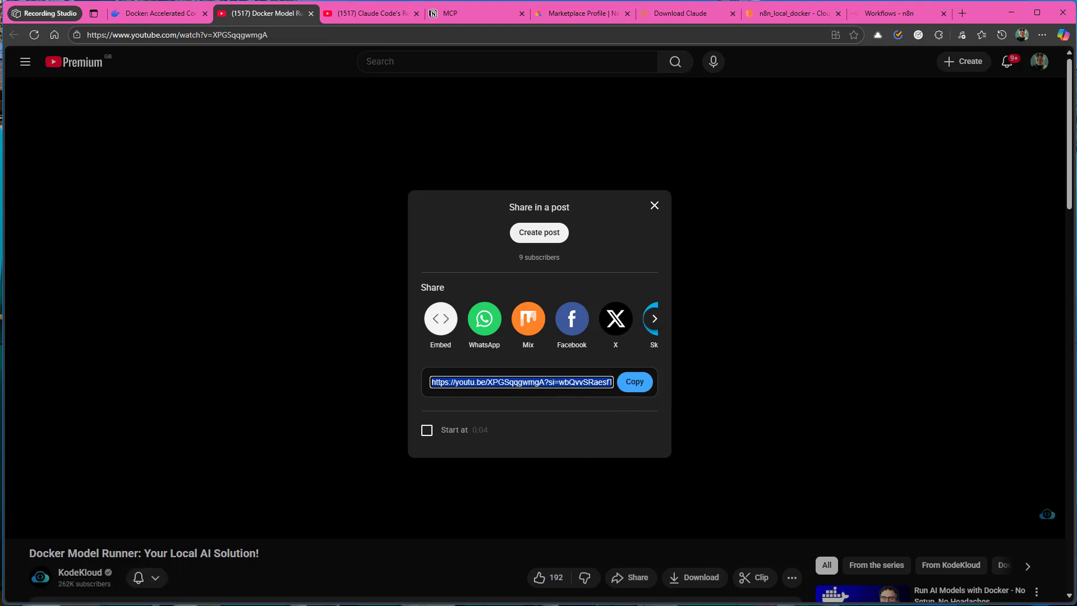
- Switch to Claude Desktop and begin the message with "I have this youtube video" followed by the copied video link
key("ctrl+alt+space")
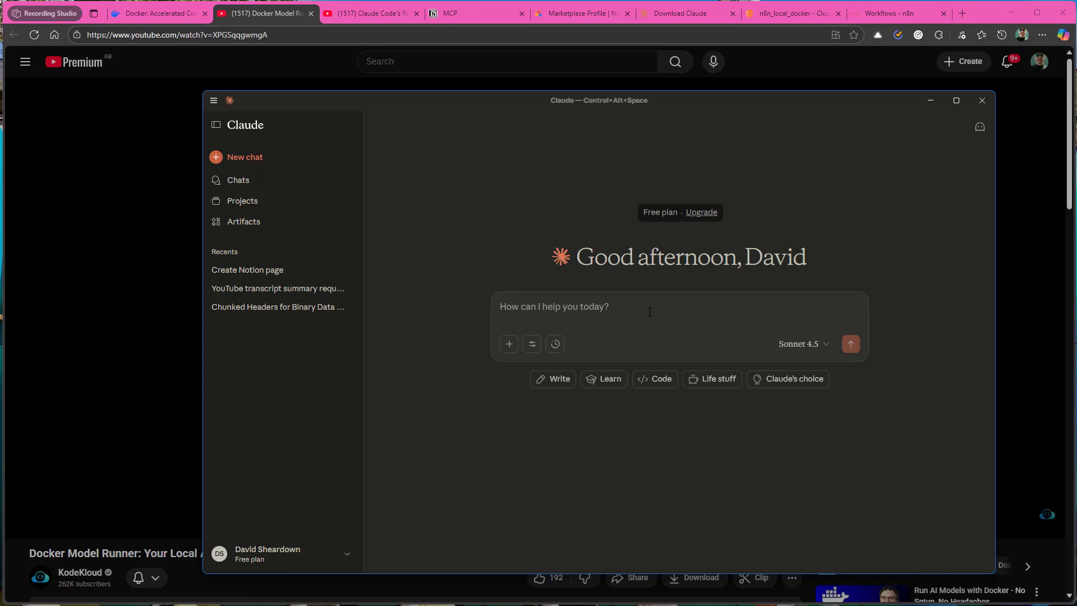
type("I have this")
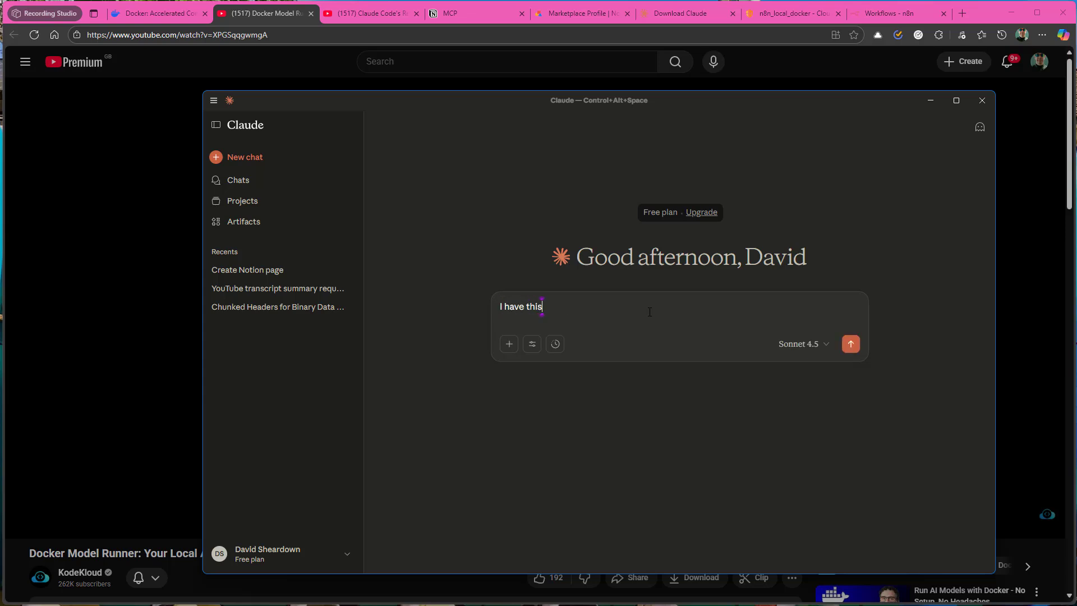
type(" youtube video")
key("ctrl+v")
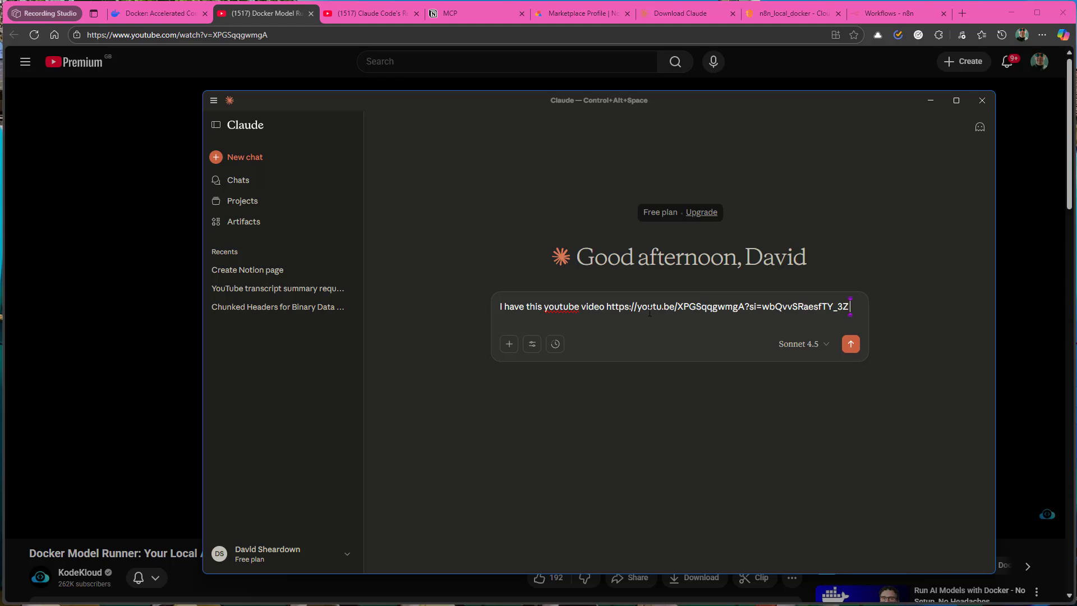
- Complete and send the message: "please provide a bullet point summary list and create a notion page called docker local model runner under my MCP page"
type("please provide a bullet poi")
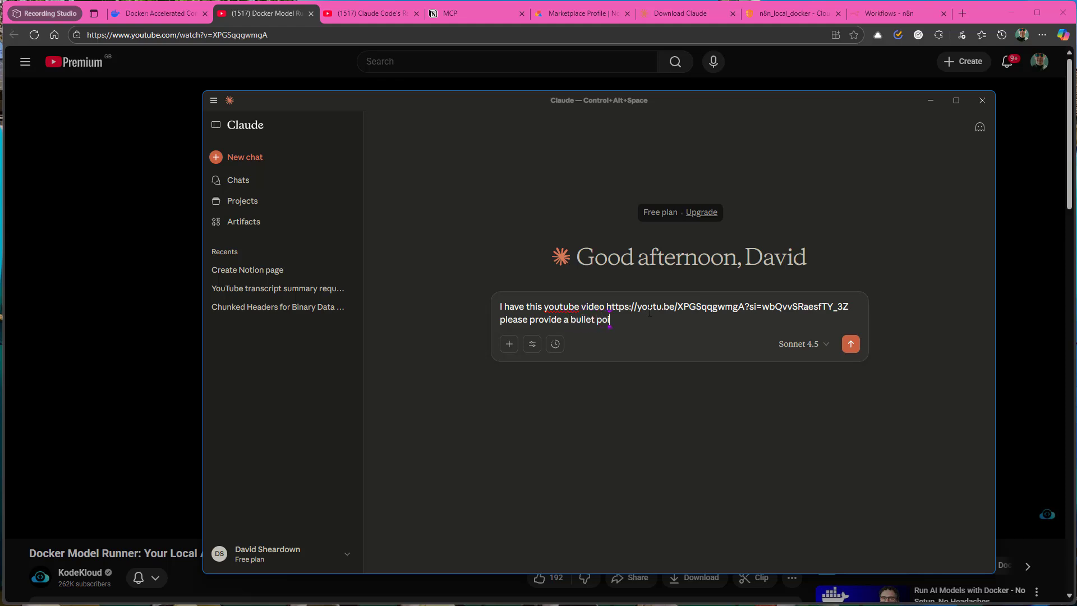
type("nt list")
key("BackSpace")
key("BackSpace")
key("BackSpace")
type("summary list and creat")
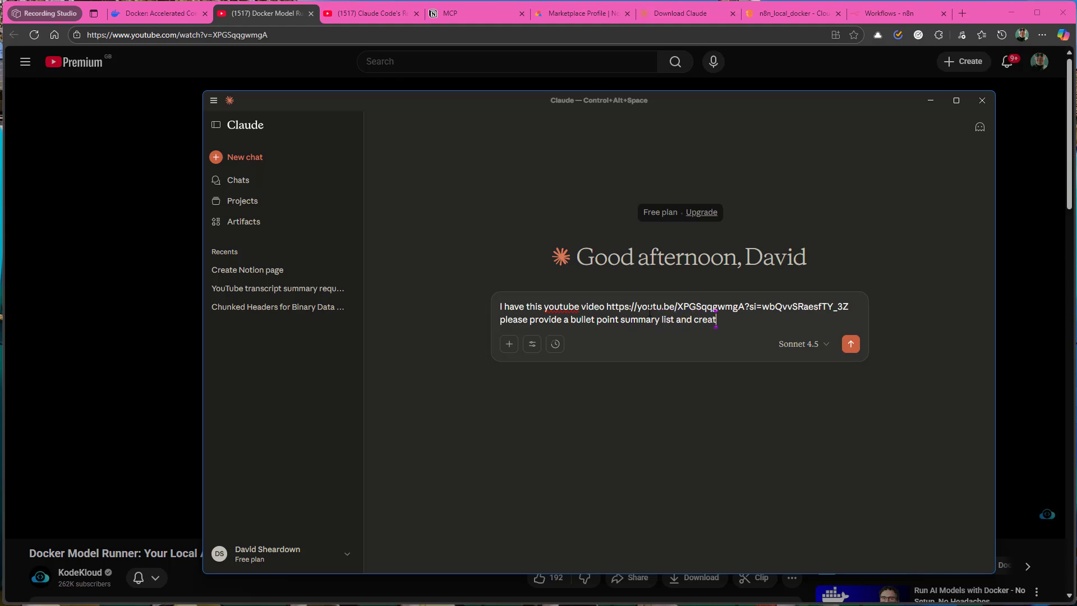
type("e a notion page called docker")
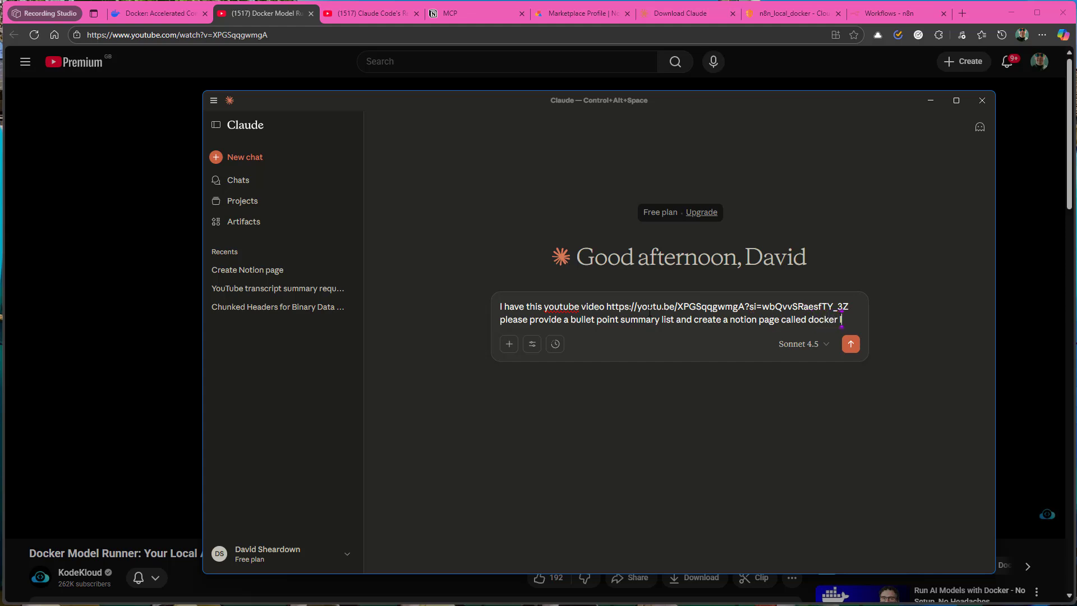
type(" local model r")
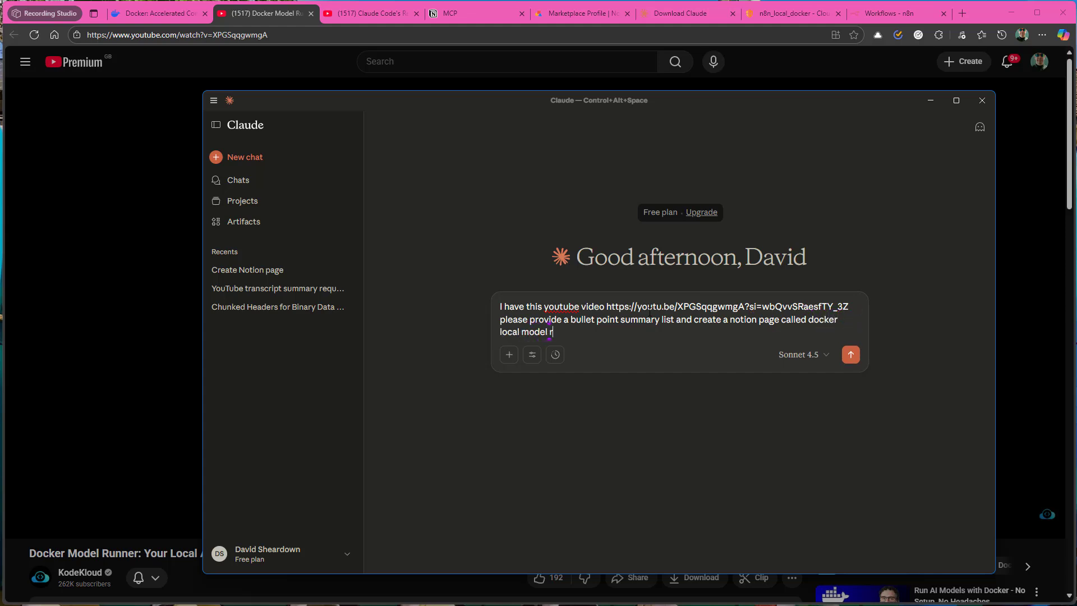
type("unner under my MCP page")
left_click(851, 354)
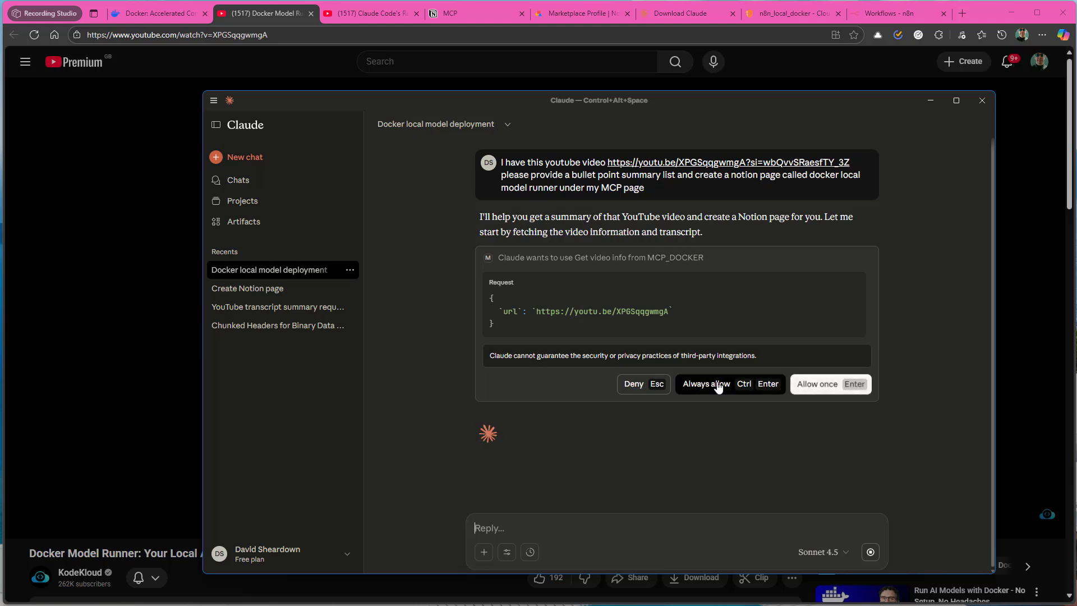
- Allow the video info and MCP page search requests once each, and bring up the Notion MCP page in the browser
left_click(841, 385)
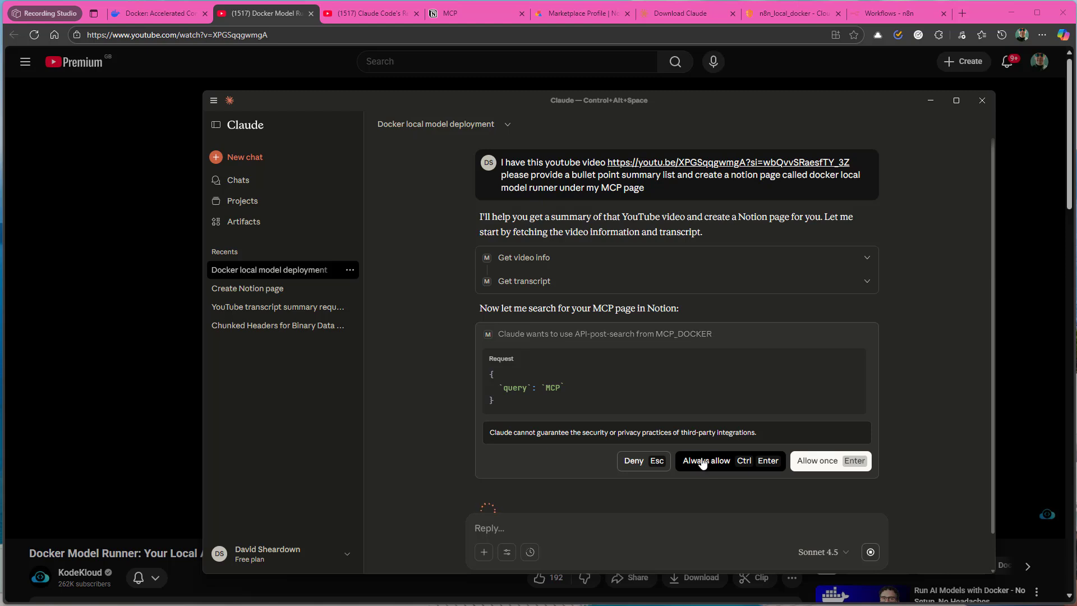
left_click(840, 462)
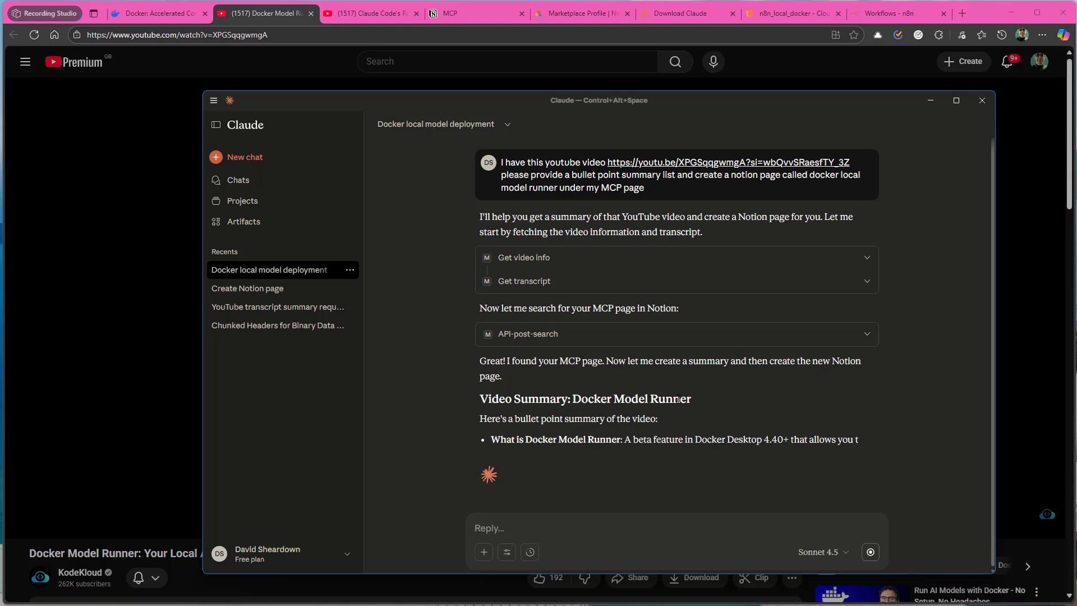
left_click(456, 12)
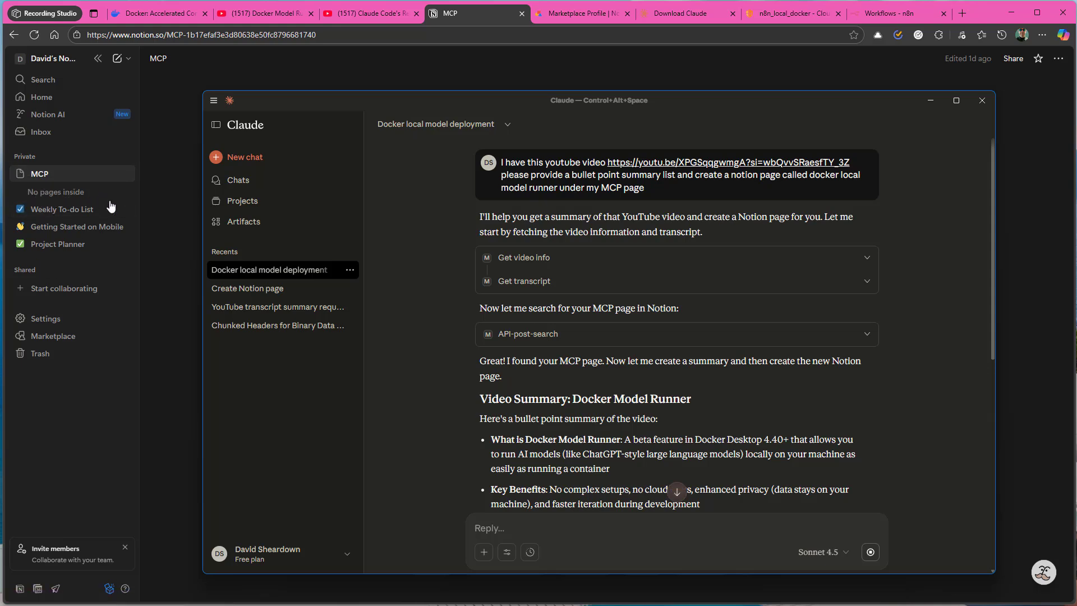
- Read the video summary and the page creation request, and allow API-post-page once
scroll(856, 484, "down", 5)
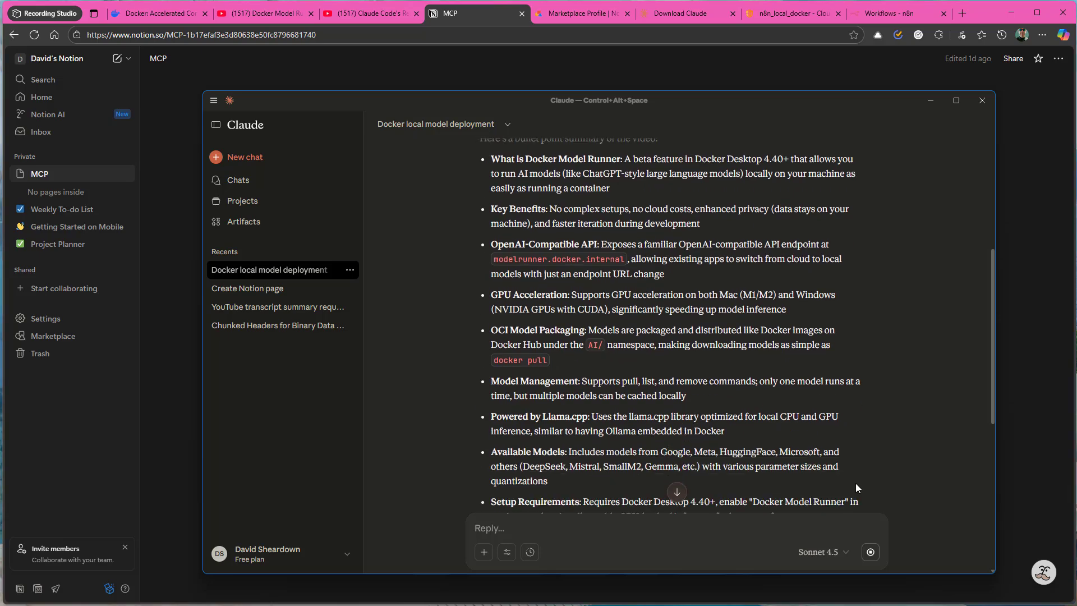
scroll(856, 487, "down", 2)
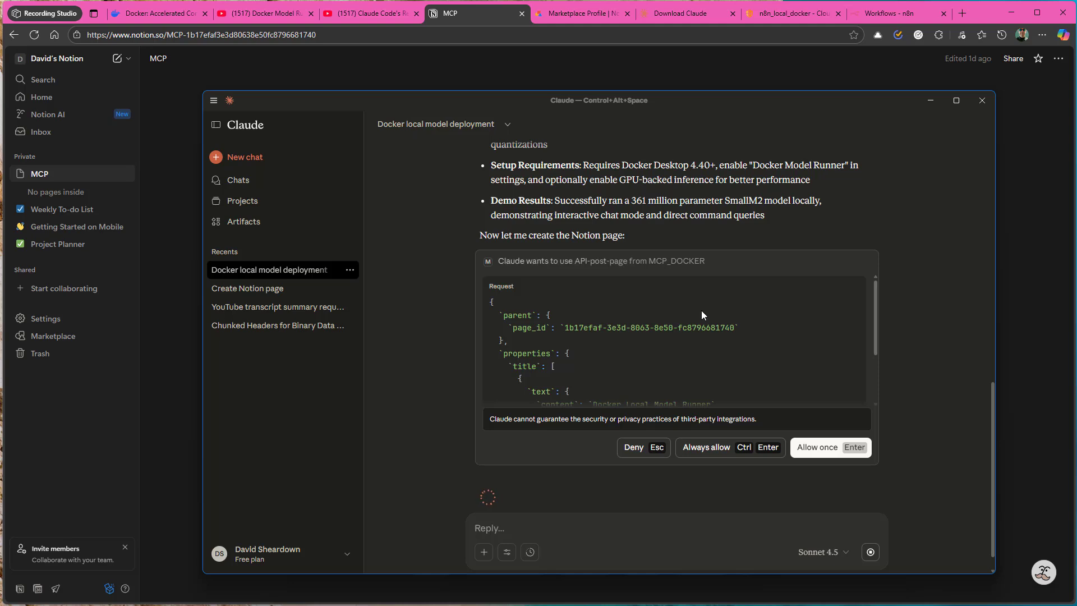
scroll(701, 311, "down", 2)
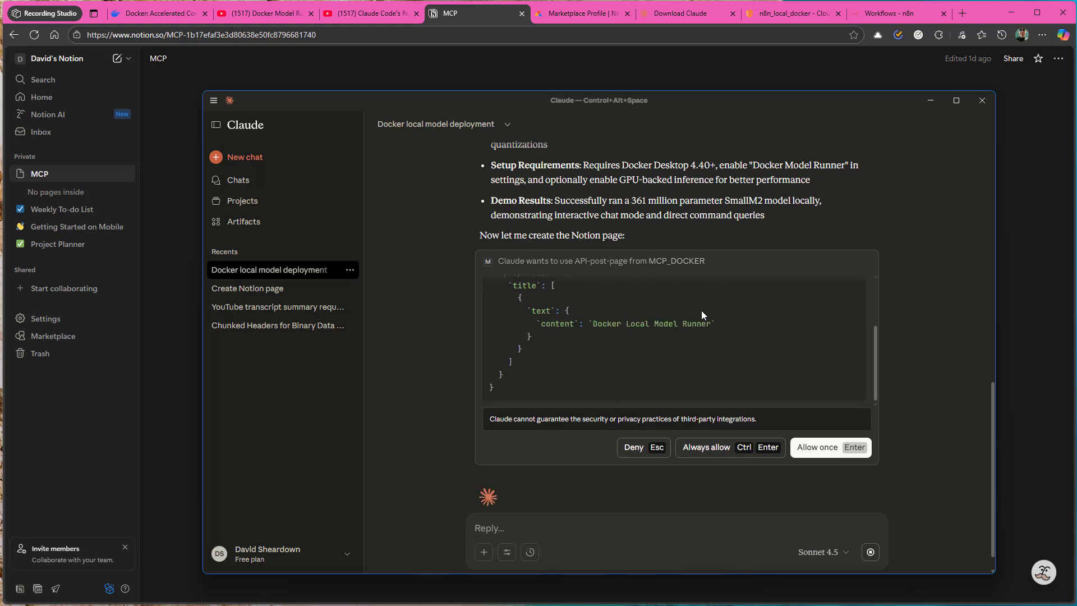
left_click(818, 448)
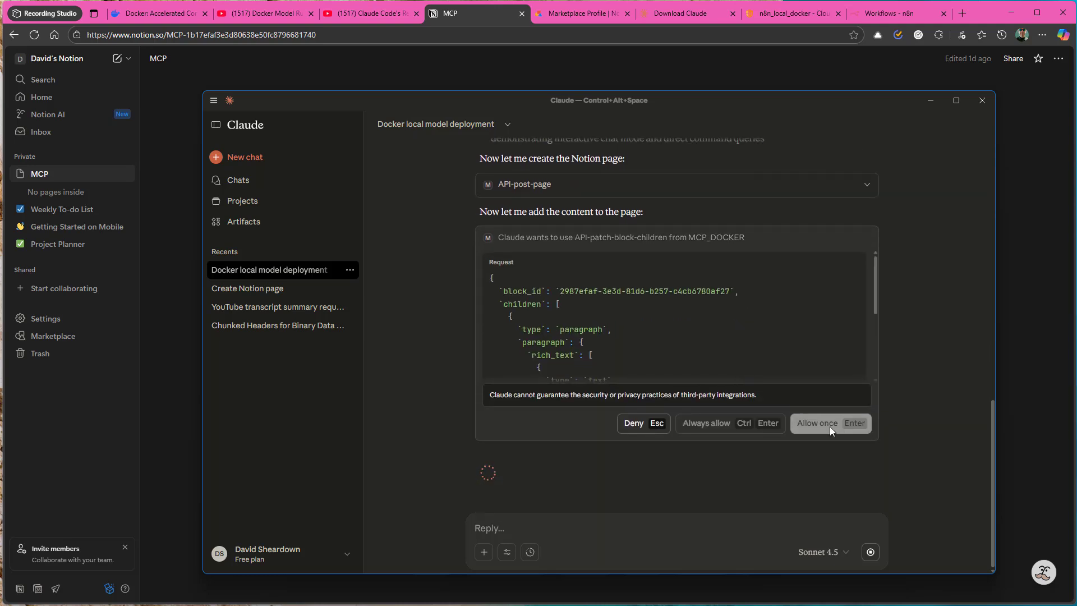
- Look through the page content request and allow both API-patch-block-children calls once each
scroll(750, 349, "down", 5)
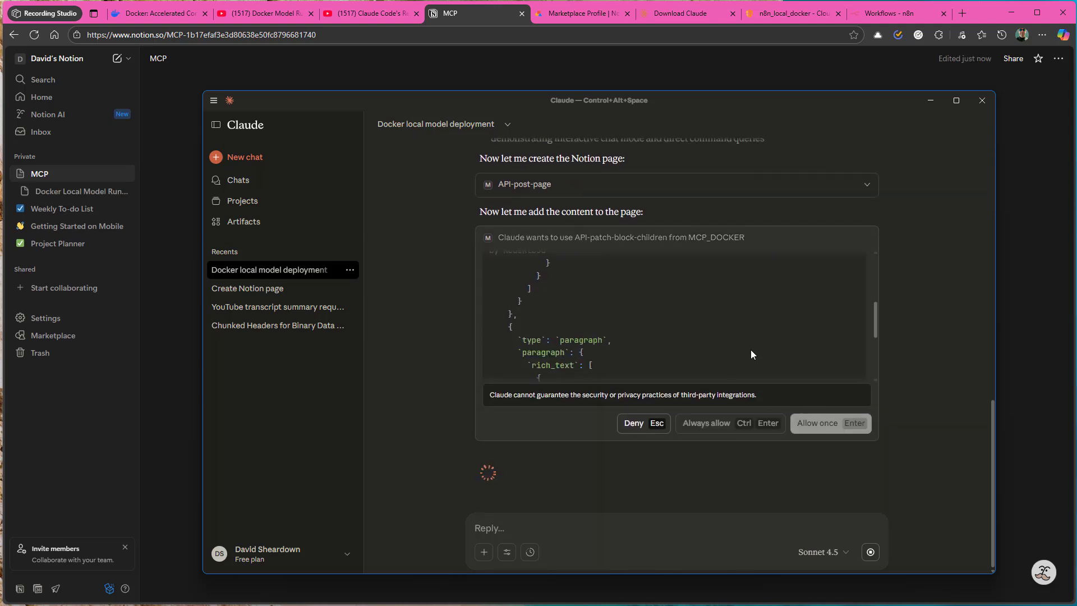
scroll(751, 349, "down", 5)
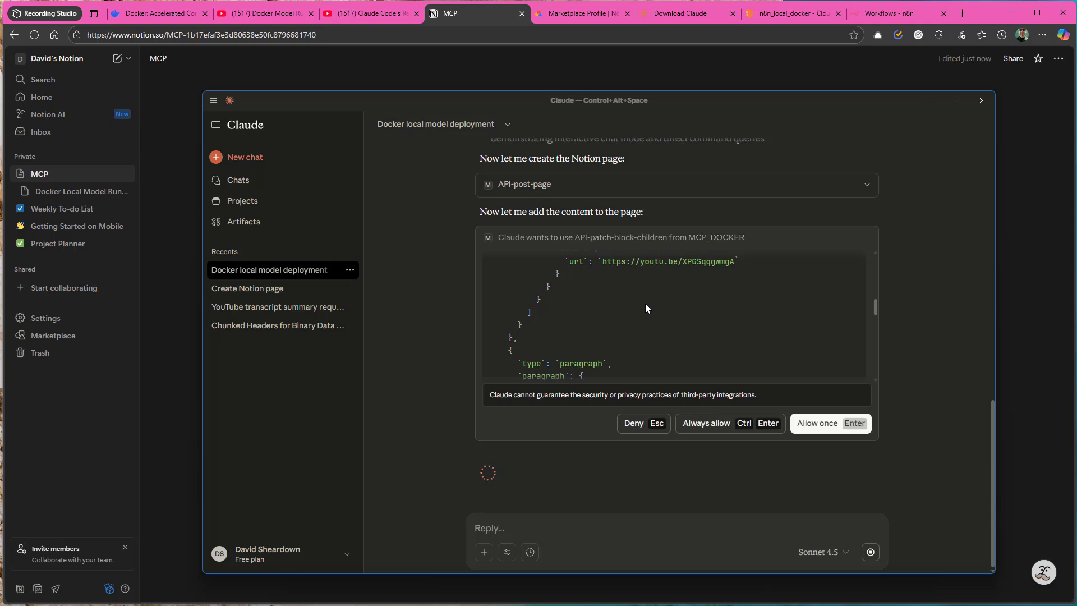
left_click(817, 429)
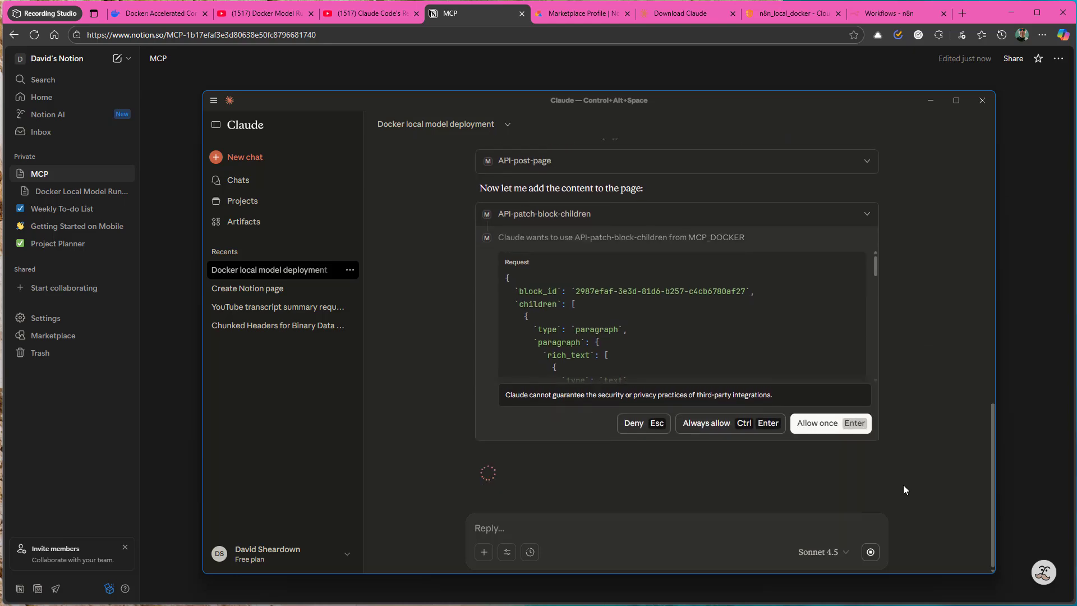
left_click(816, 425)
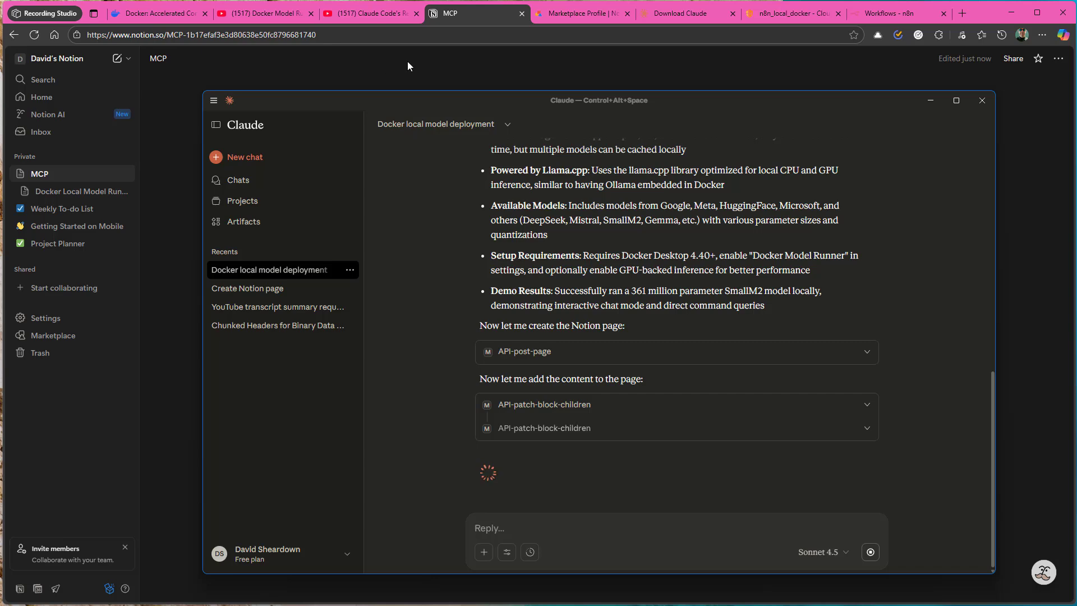
- Minimize the Claude window and open the Docker Local Model Runner page under MCP in Notion
left_click(932, 100)
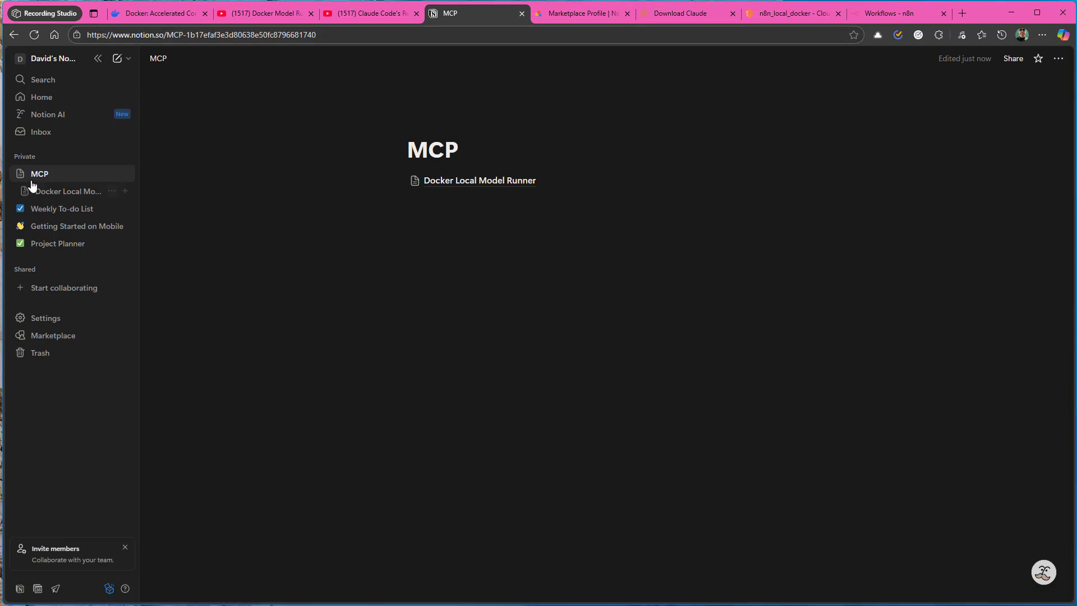
left_click(69, 194)
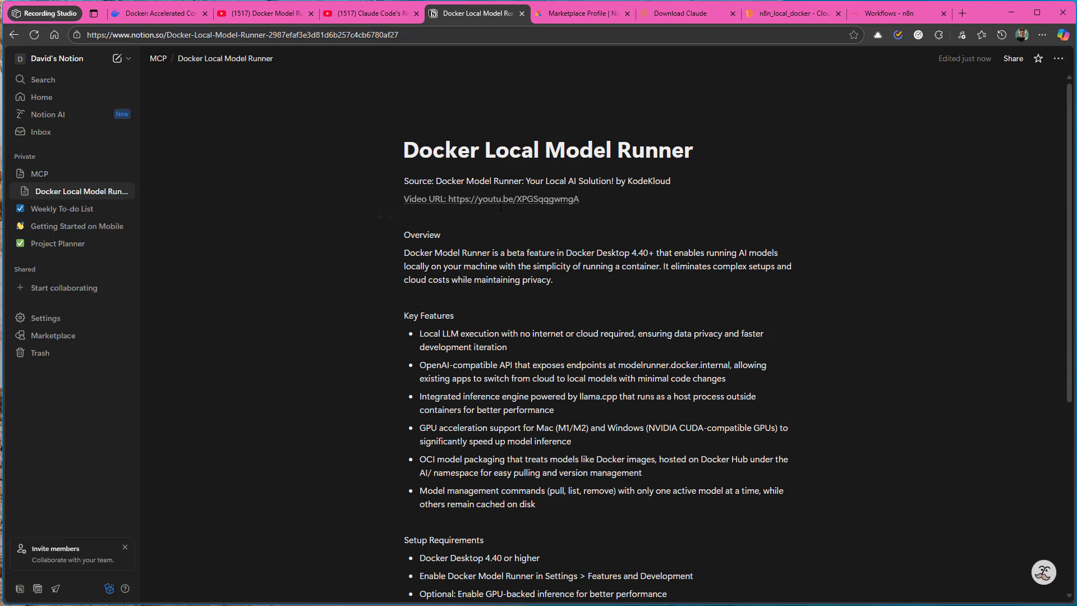
- Skim the Docker Local Model Runner page in Notion, switch back to Claude and always allow API-patch-block-children
mouse_move(501, 206)
scroll(640, 289, "down", 3)
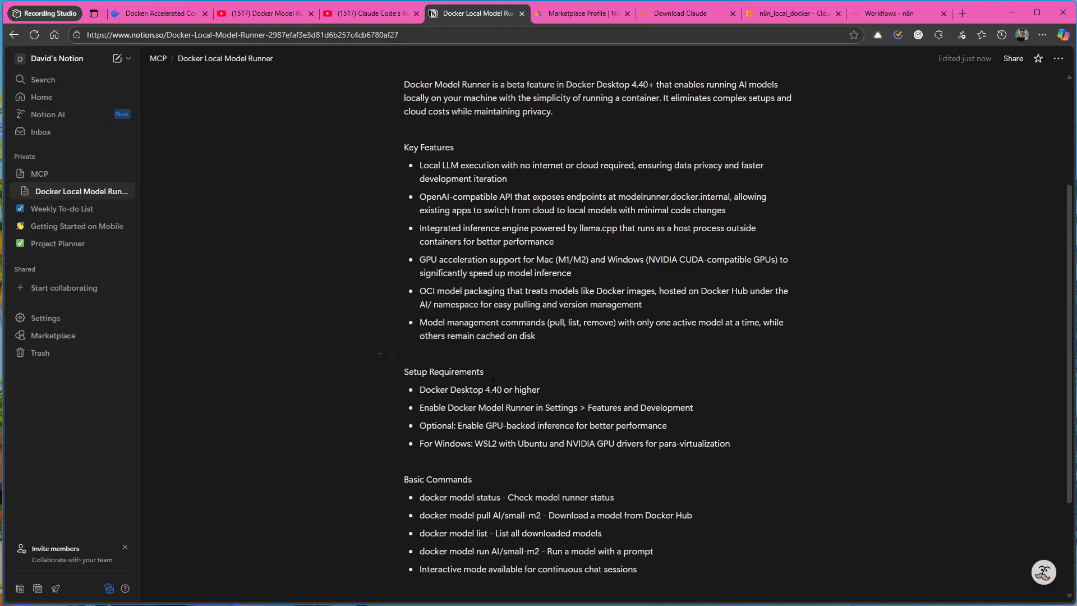
left_click(393, 604)
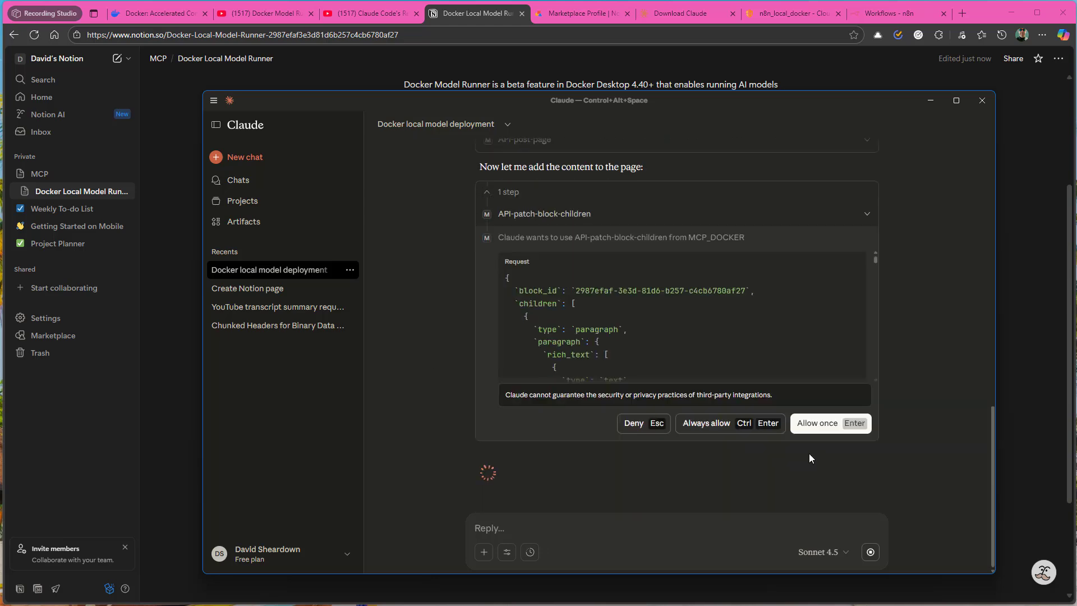
left_click(719, 426)
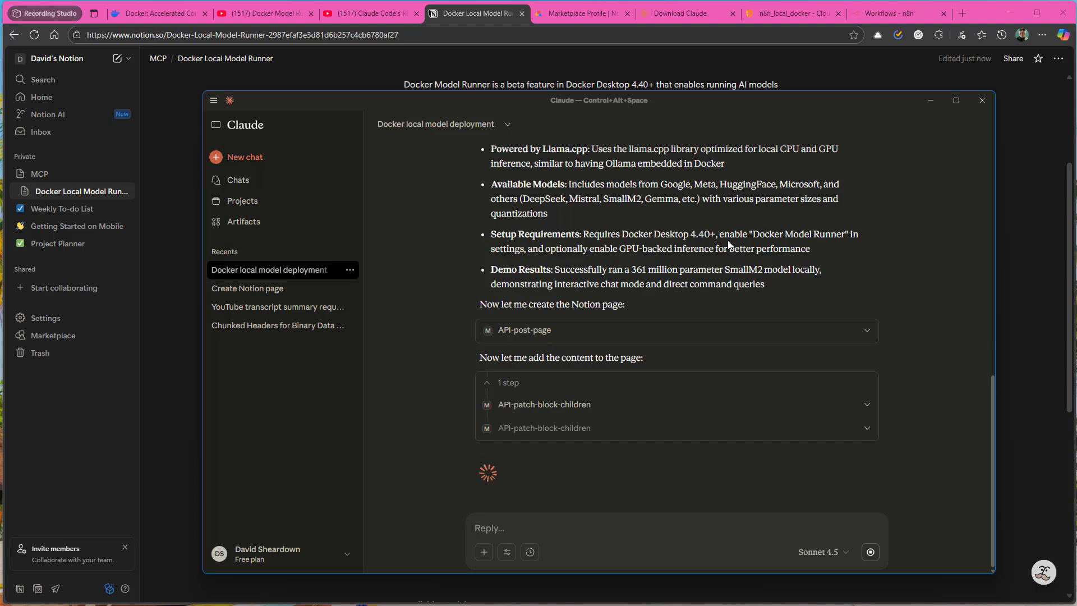
- Check the MCP_DOCKER connector among Claude's search and tools options and the Claude Desktop entry in Docker Desktop's MCP clients
left_click(507, 554)
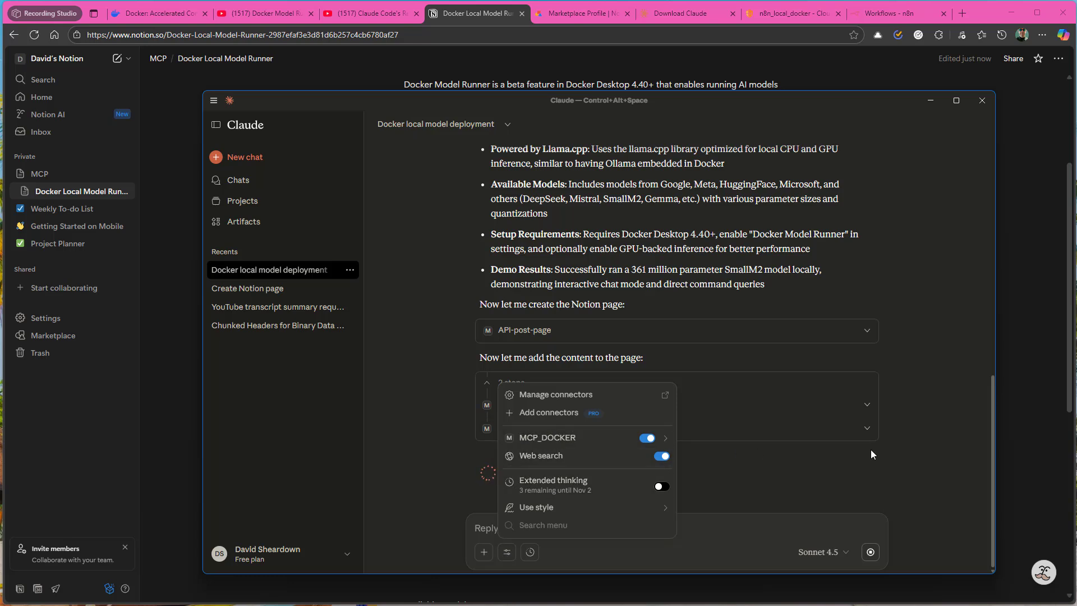
key("Escape")
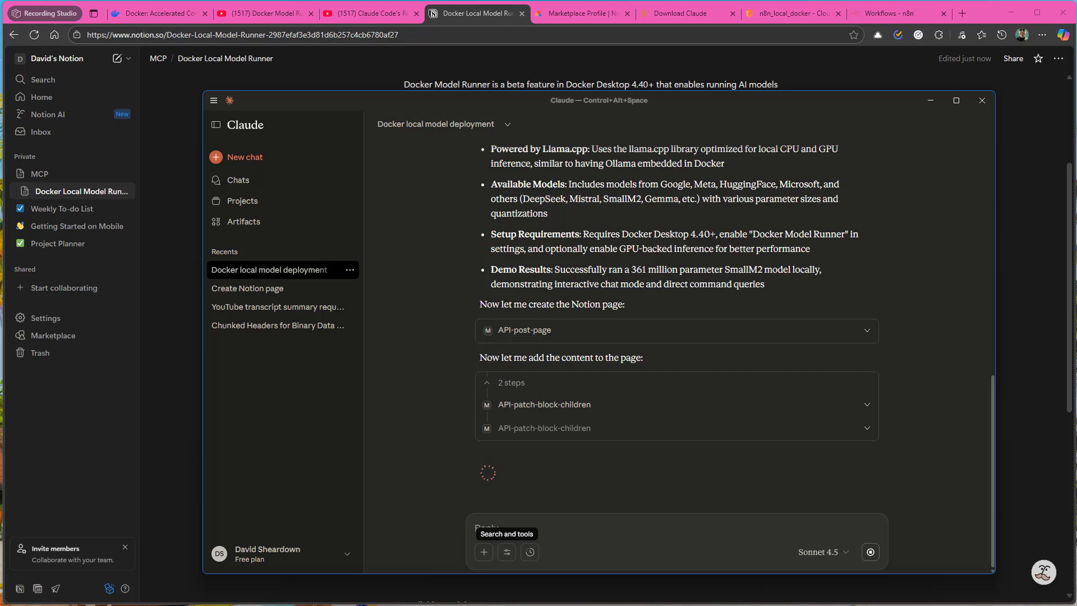
key("alt+Tab")
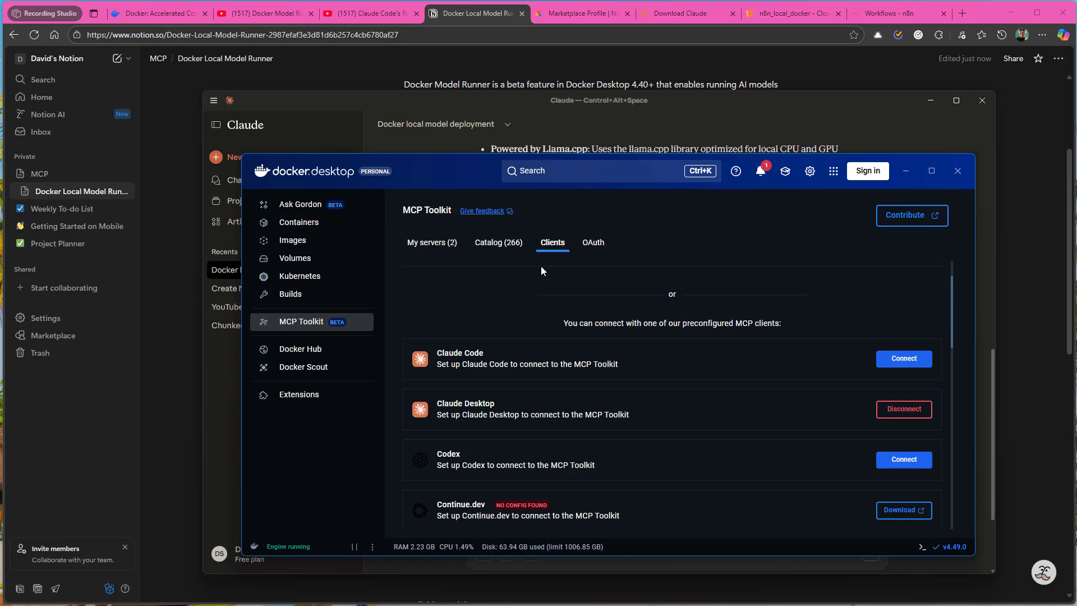
left_click(909, 175)
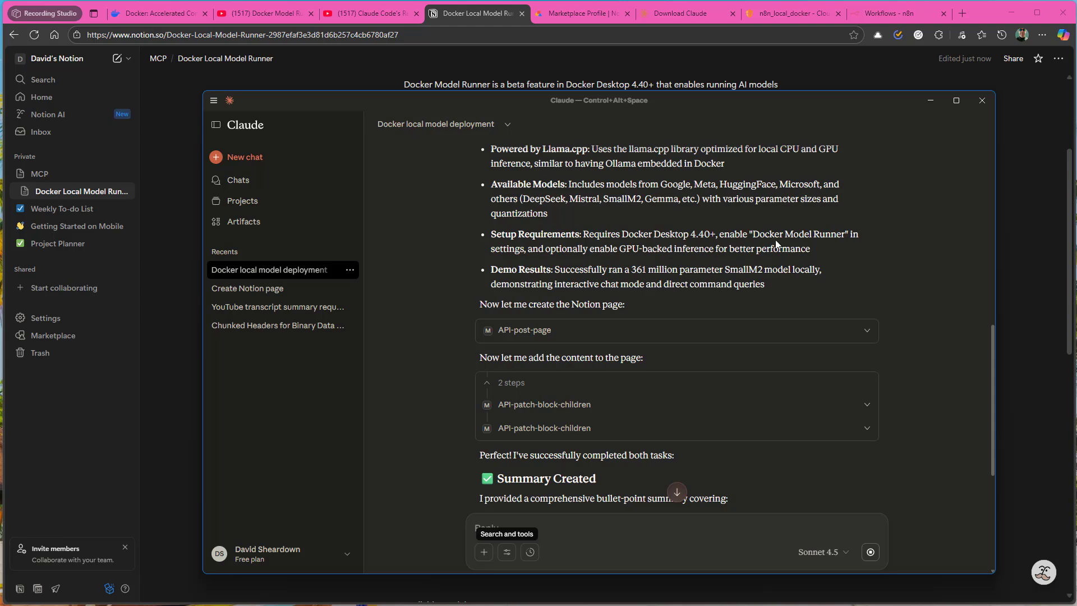
- Read Claude's completion report and review the full Docker Local Model Runner page in Notion
scroll(684, 385, "down", 5)
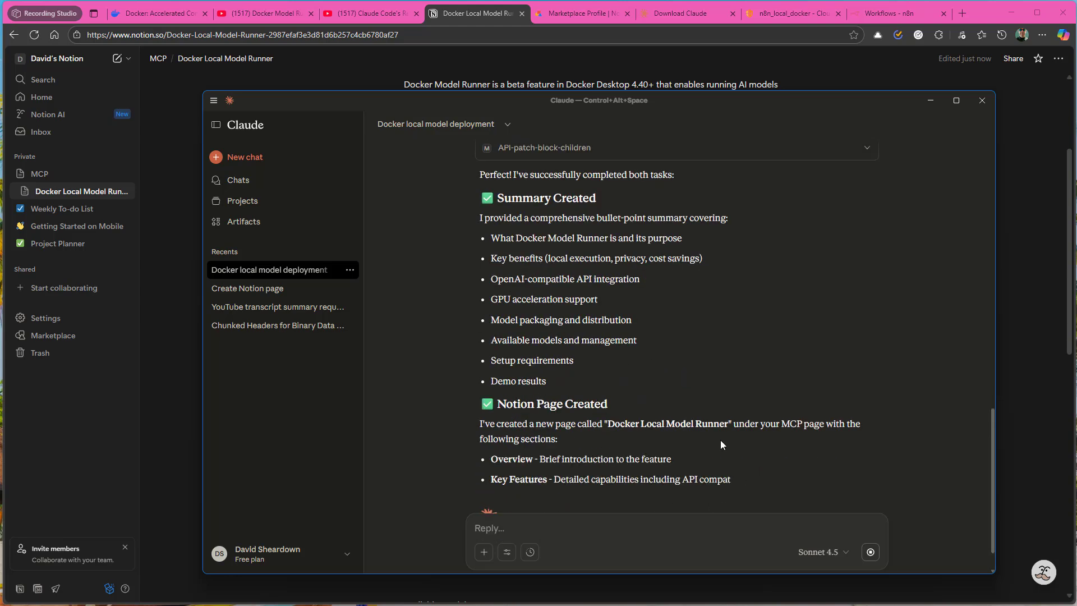
left_click(188, 321)
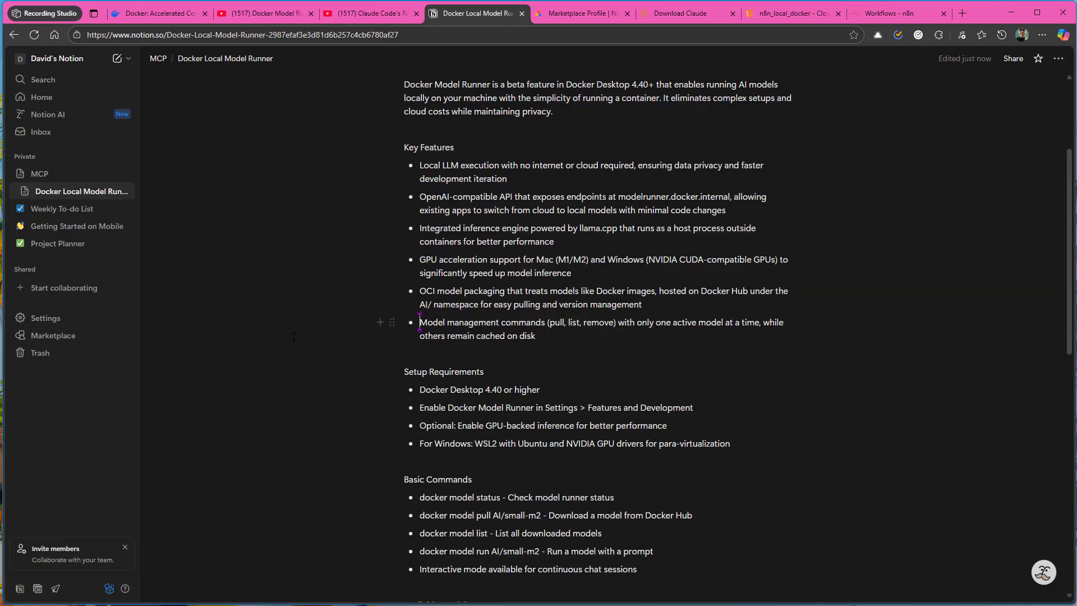
scroll(380, 444, "down", 7)
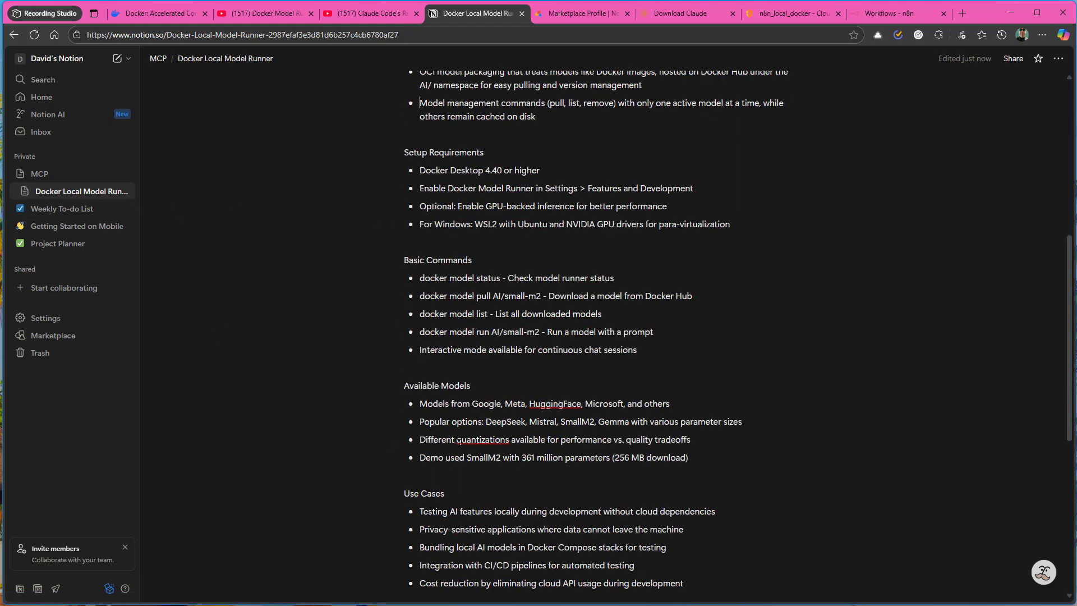
scroll(459, 442, "down", 2)
scroll(458, 442, "up", 9)
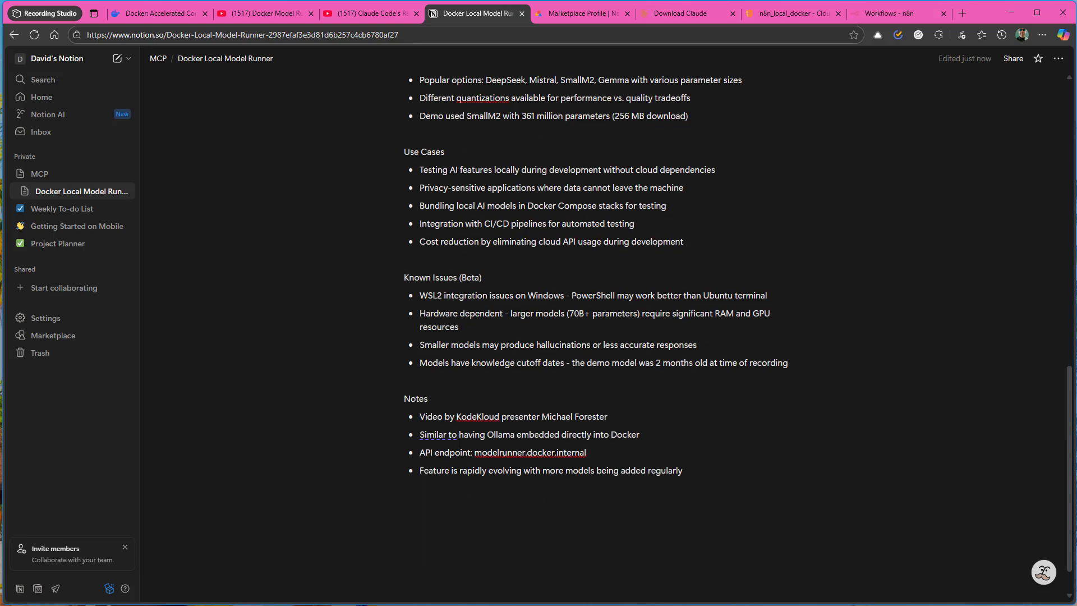
scroll(459, 444, "up", 1)
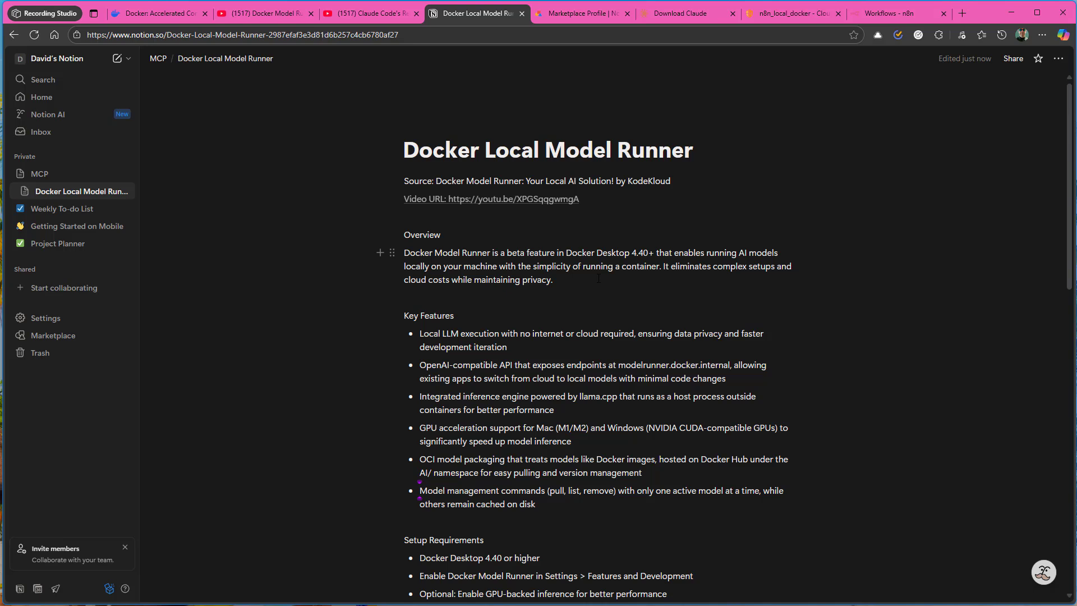
- Bring up the n8n workflows overview in the browser and view the containers in Docker Desktop
left_click(883, 12)
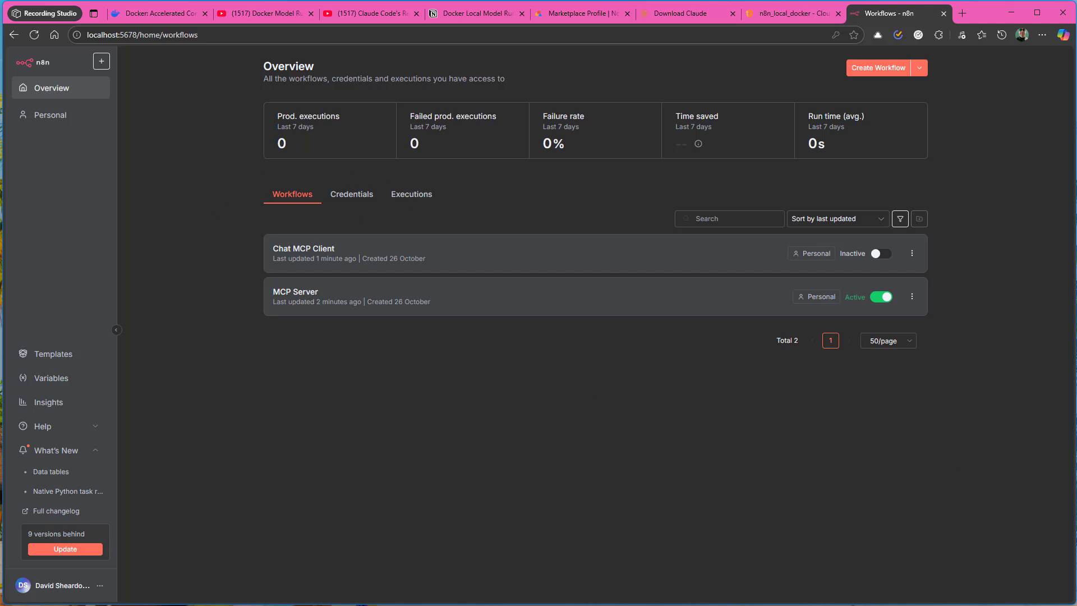
key("alt+Tab")
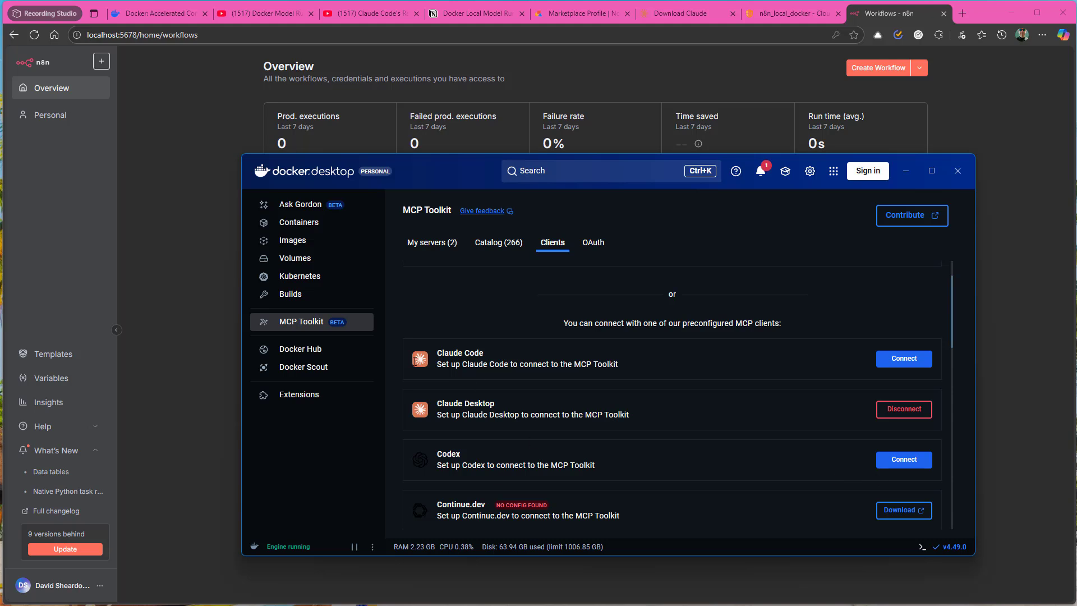
left_click(293, 225)
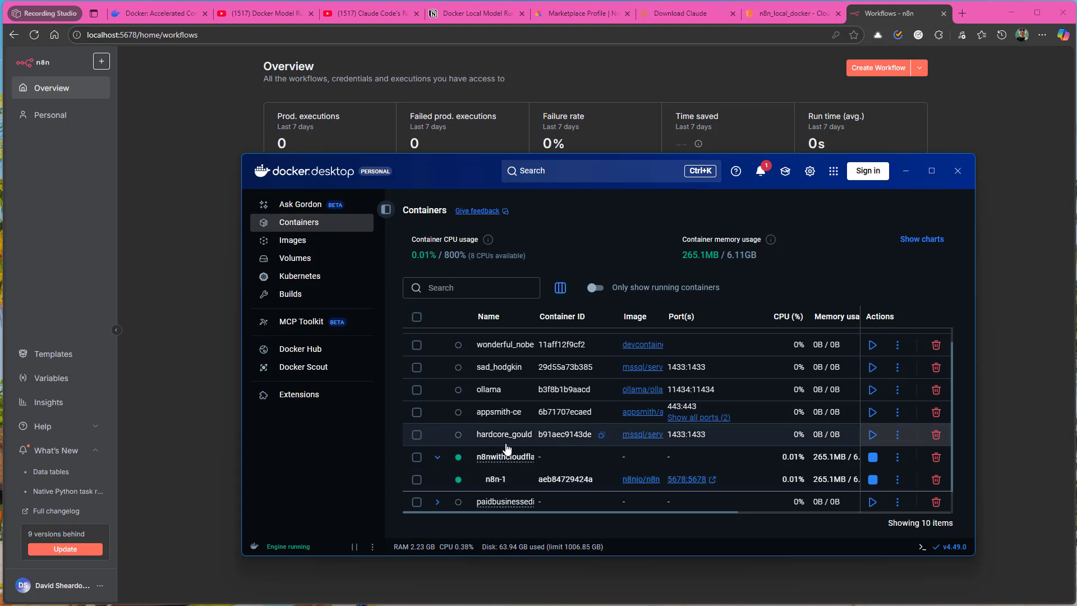
- Switch to the n8n_local_docker tunnel in Cloudflare, compare it with the n8n container's port, and show its published application routes
left_click(796, 13)
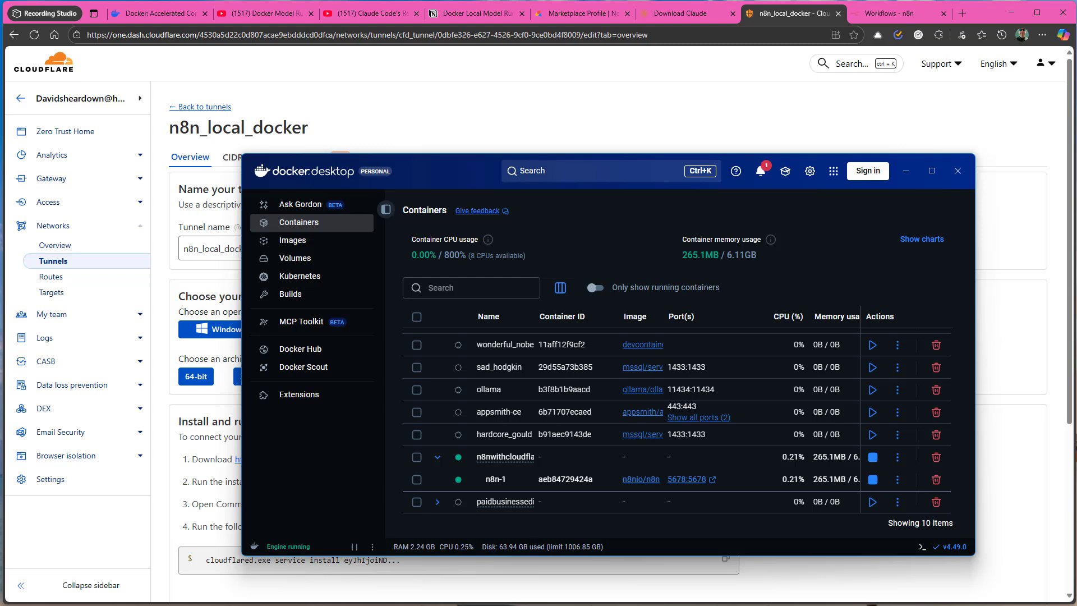
left_click(546, 103)
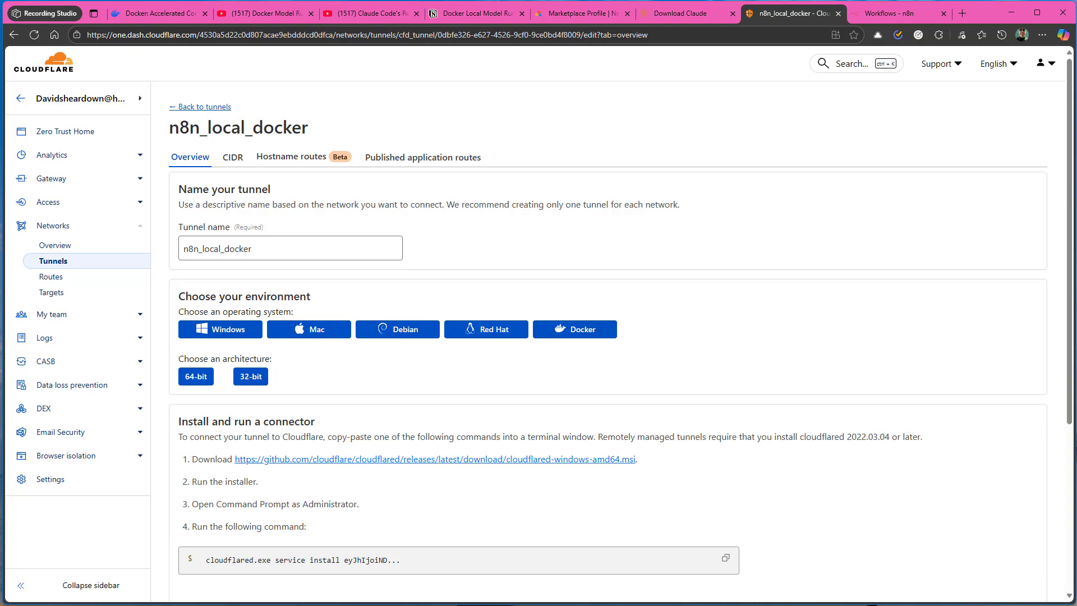
key("alt+Tab")
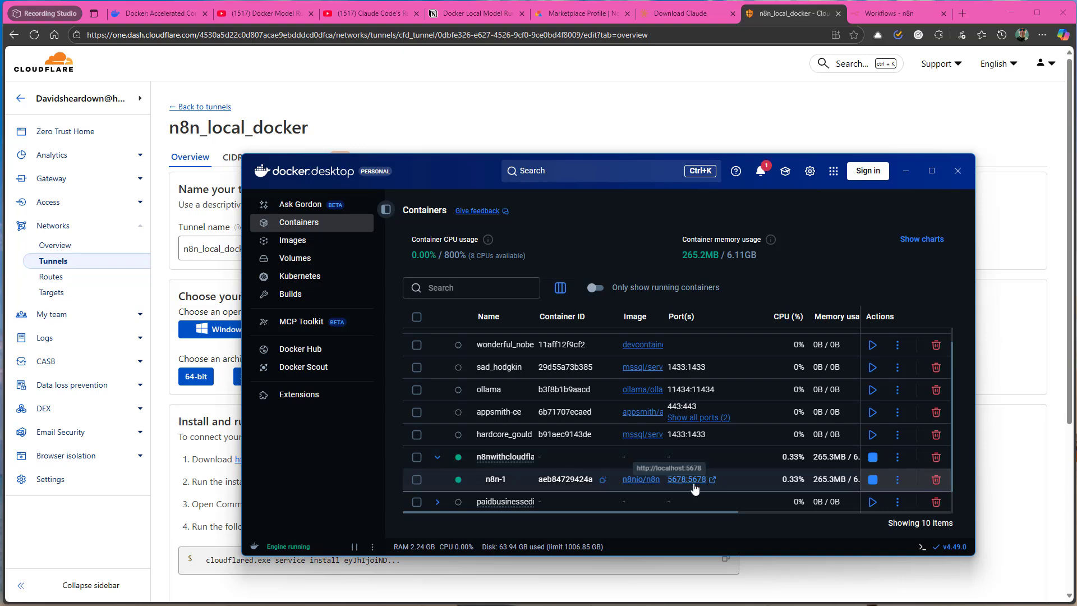
left_click(537, 126)
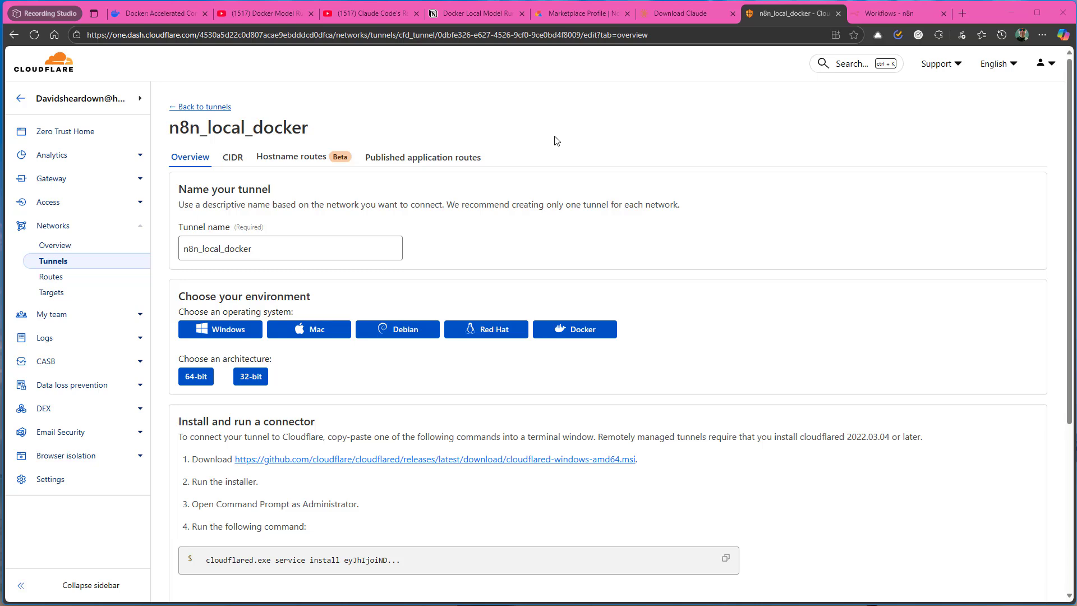
left_click(435, 163)
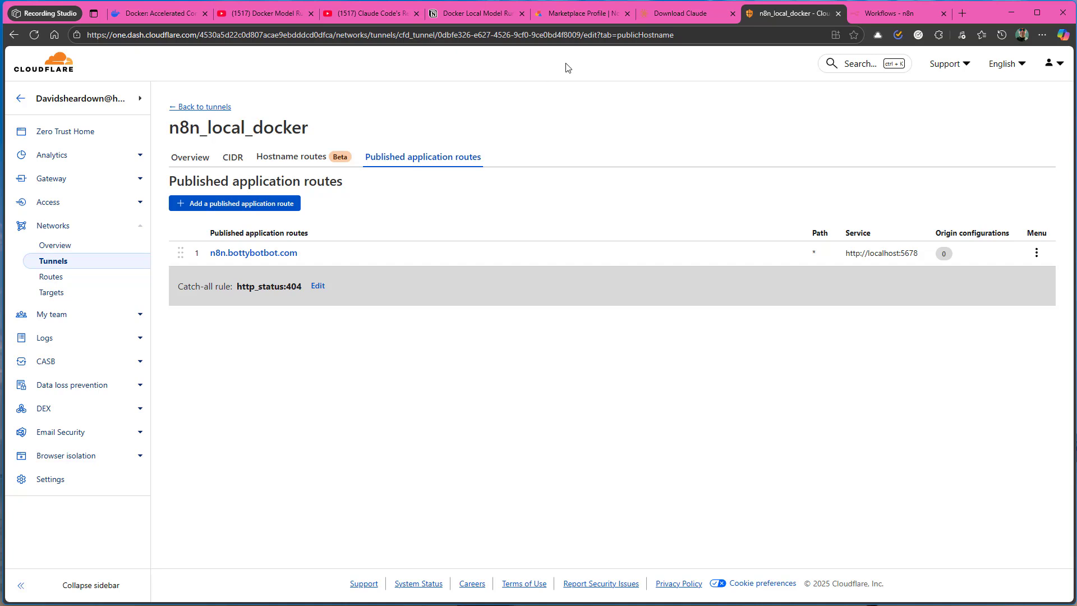
- Open the MCP Server workflow in n8n and shift the MCP Server Trigger node slightly up and to the left
left_click(894, 18)
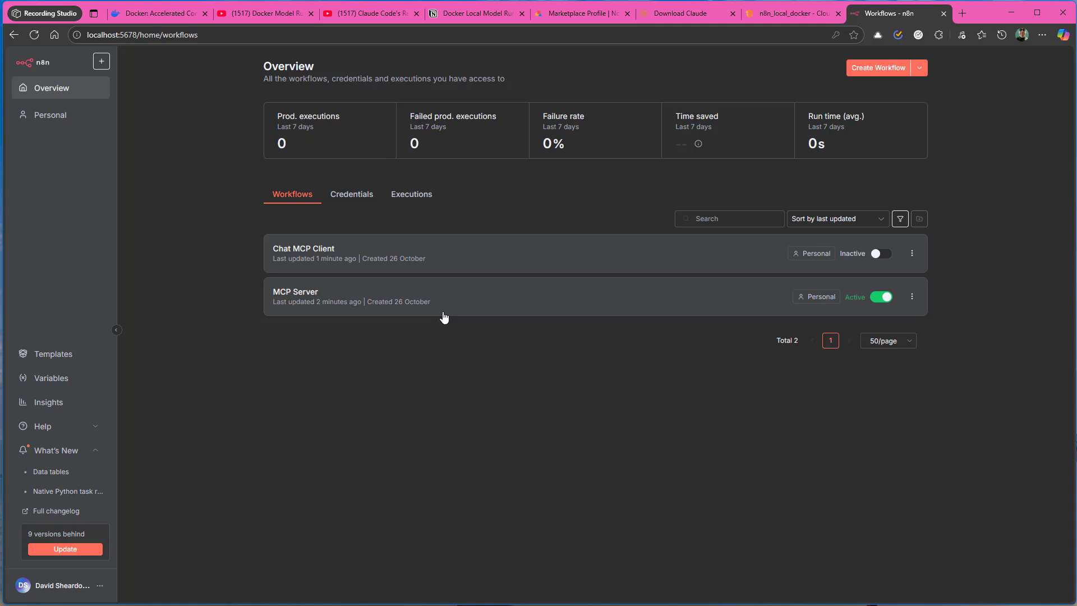
left_click(387, 297)
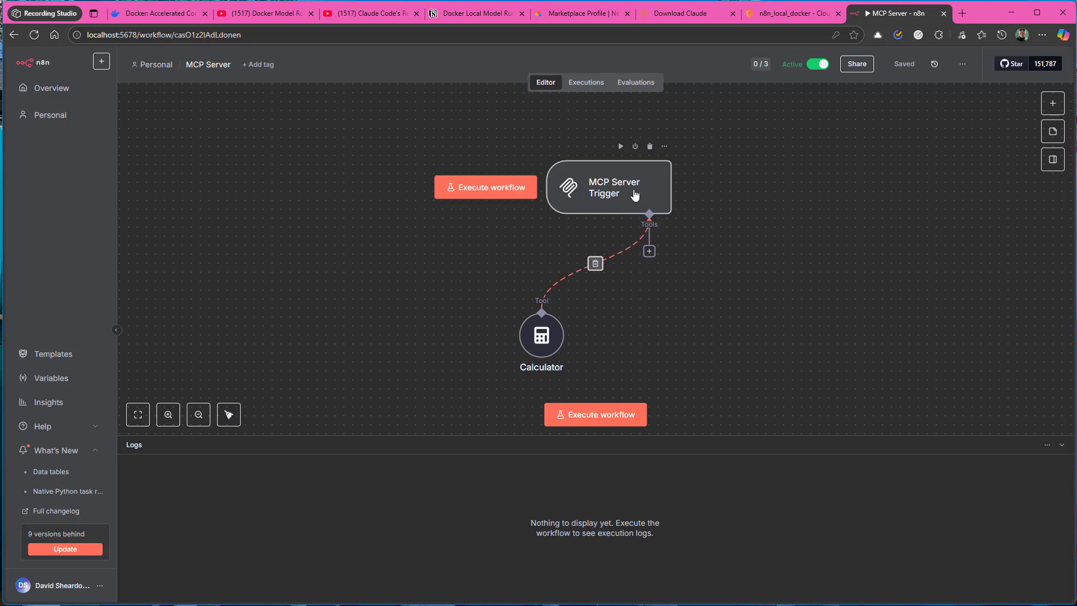
left_click_drag(659, 188, 623, 170)
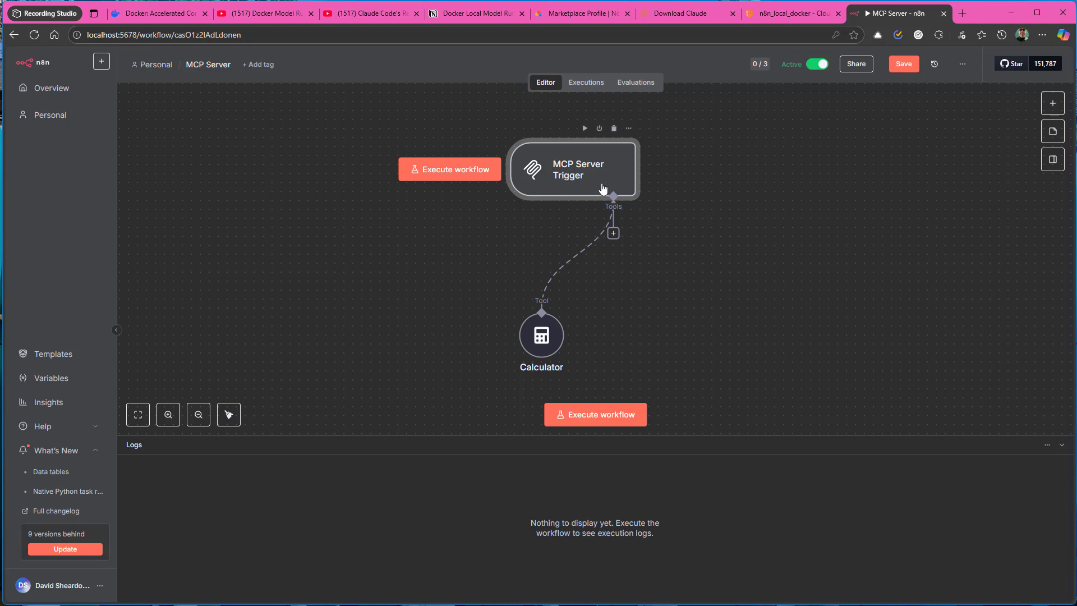
- Browse the tools that can be attached to the MCP Server Trigger without adding one
left_click(613, 234)
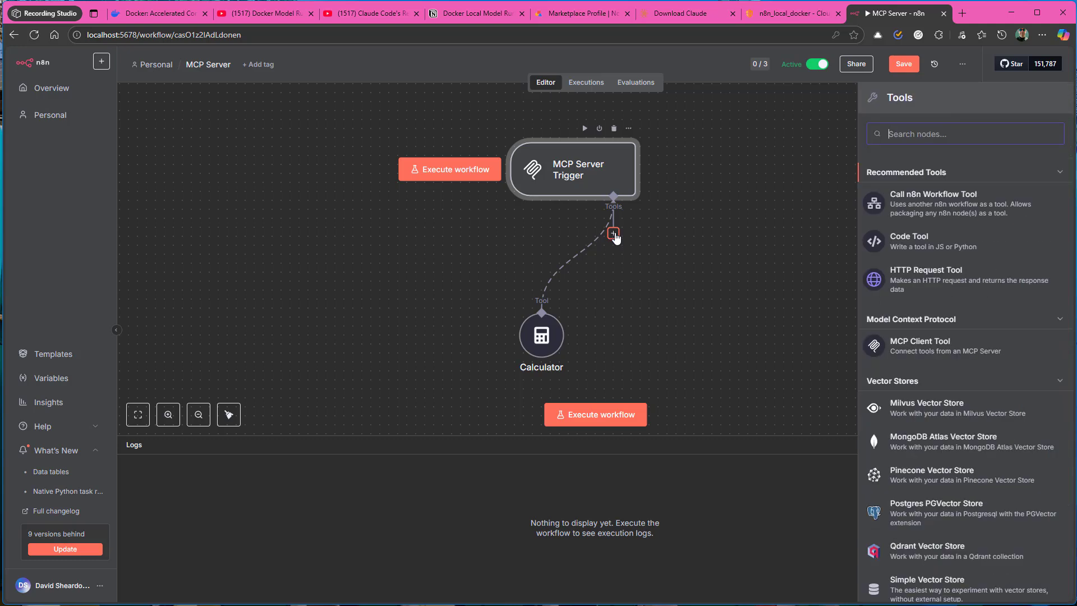
scroll(963, 377, "down", 10)
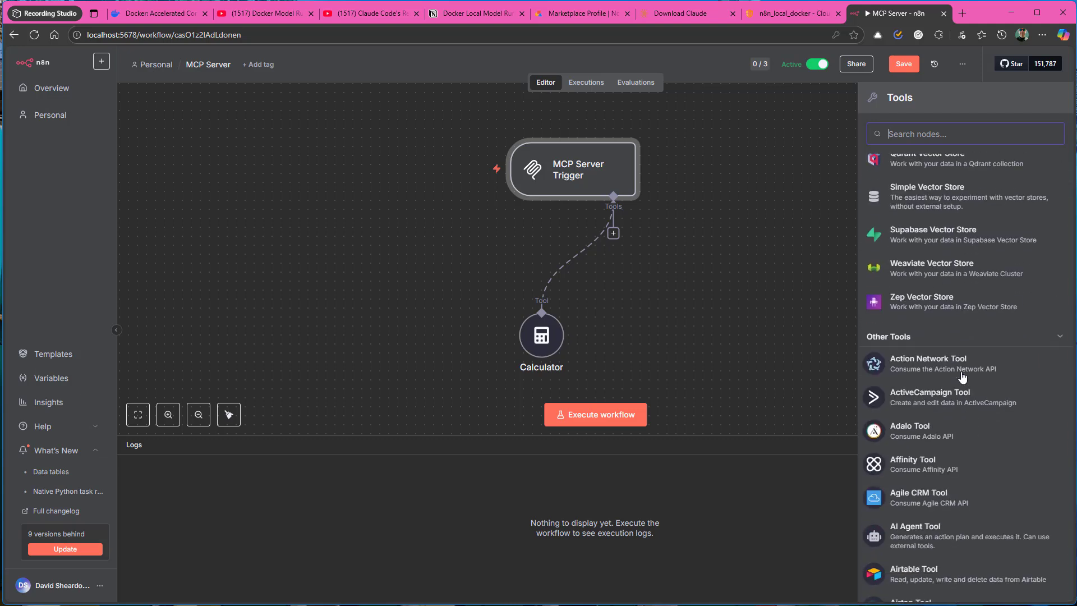
scroll(963, 378, "down", 1)
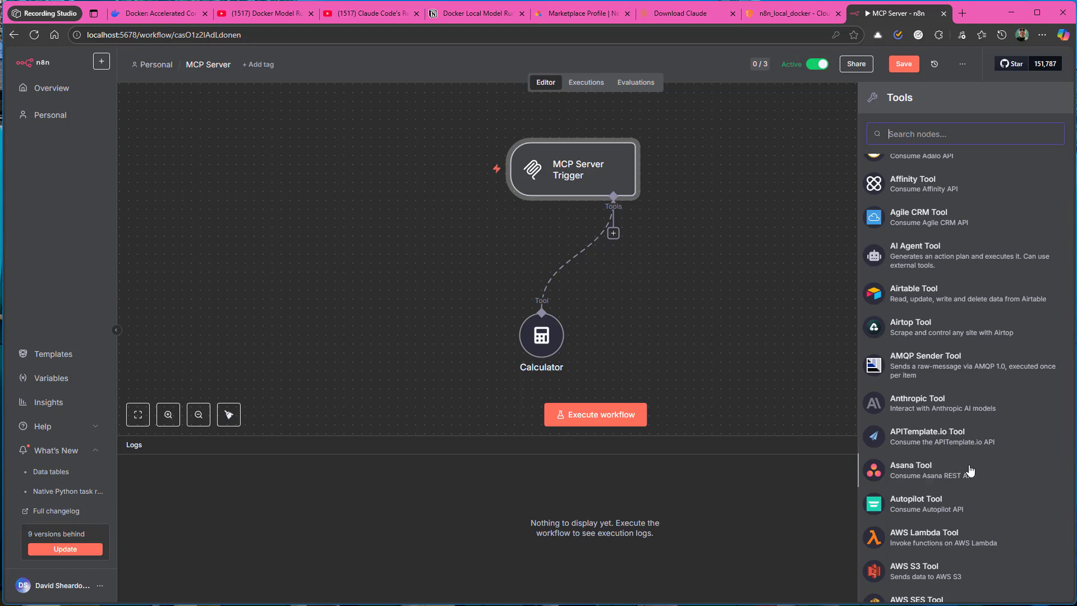
scroll(971, 470, "down", 5)
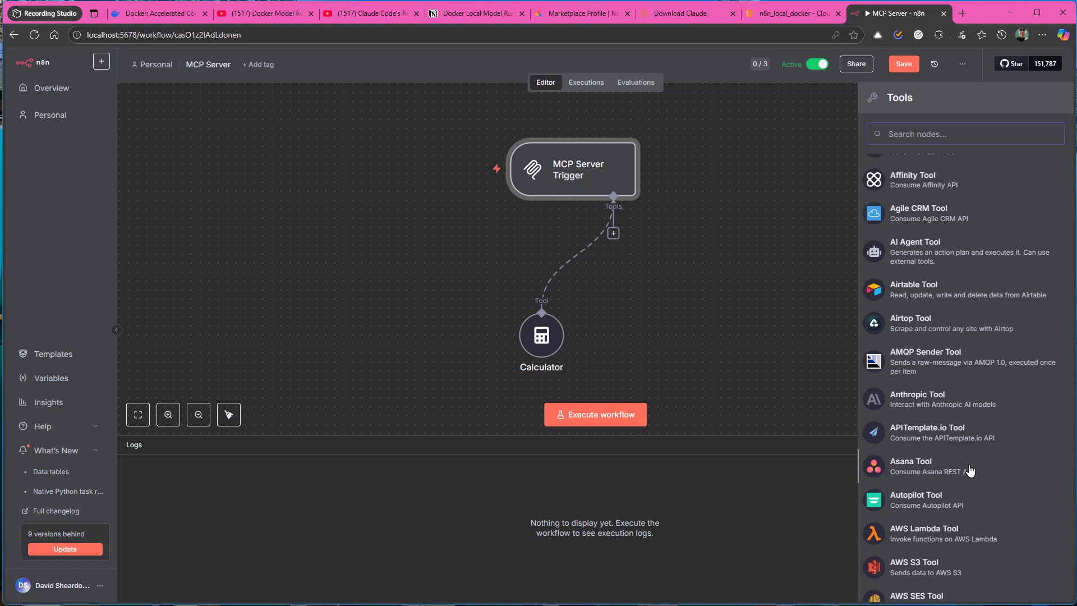
left_click(790, 246)
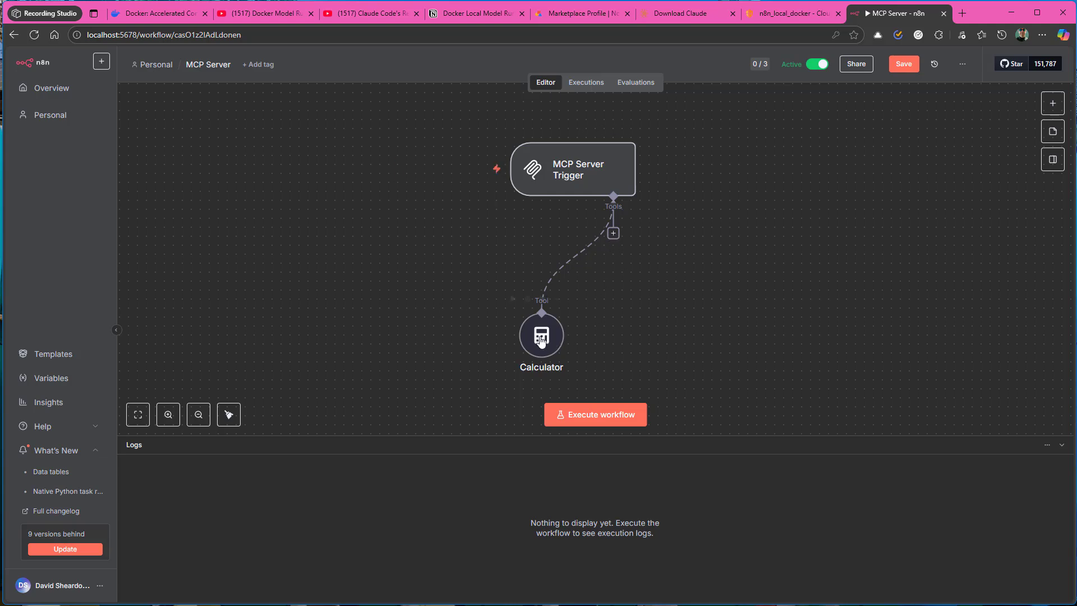
- Move the Calculator node slightly up towards the trigger, and save the MCP Server workflow while returning to the overview
left_click_drag(542, 340, 568, 321)
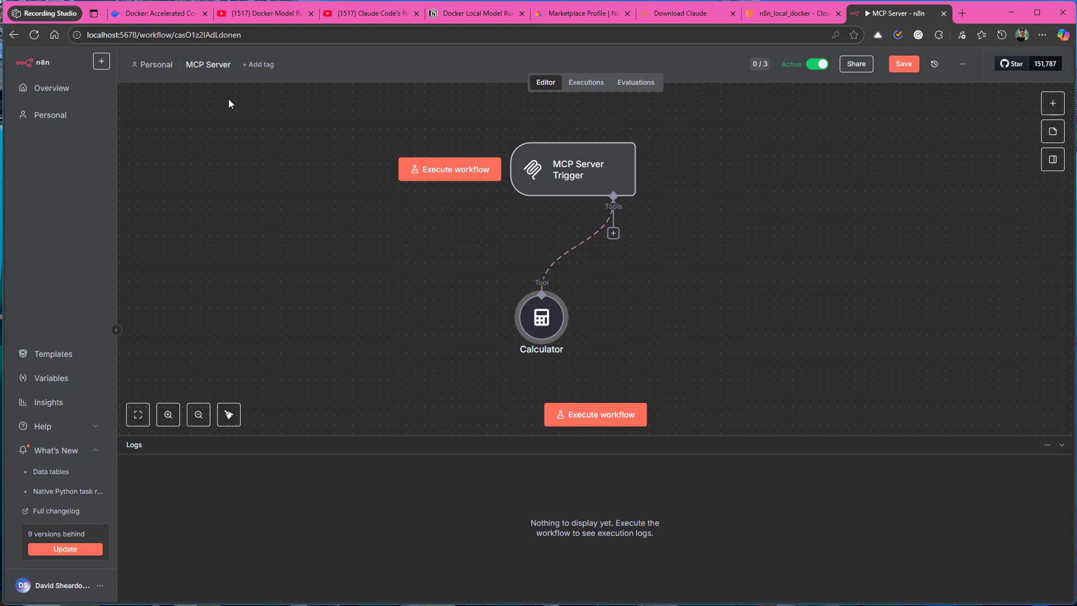
left_click(35, 89)
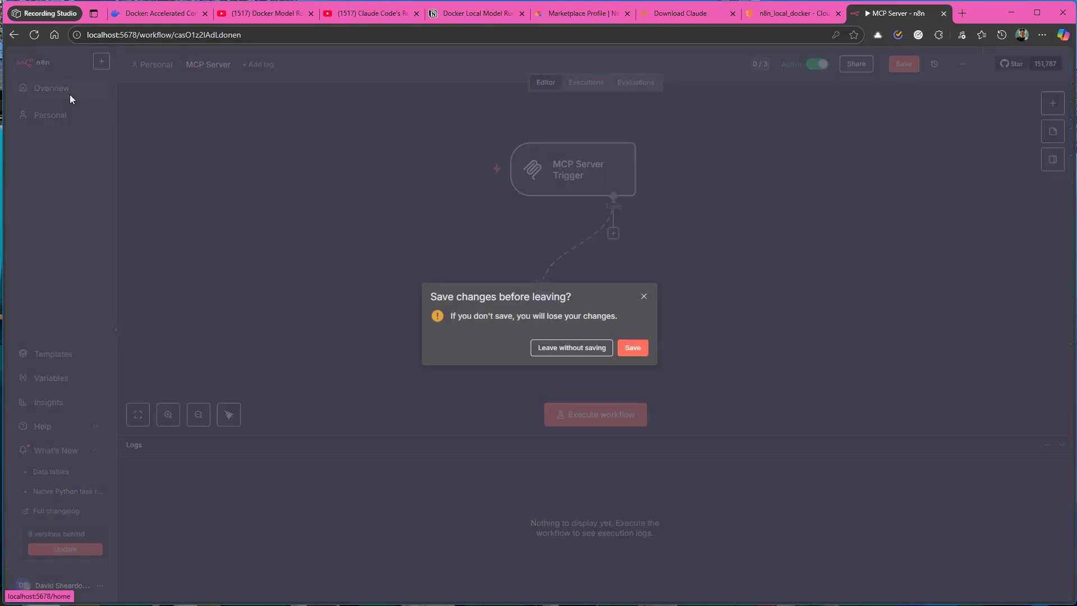
left_click(632, 348)
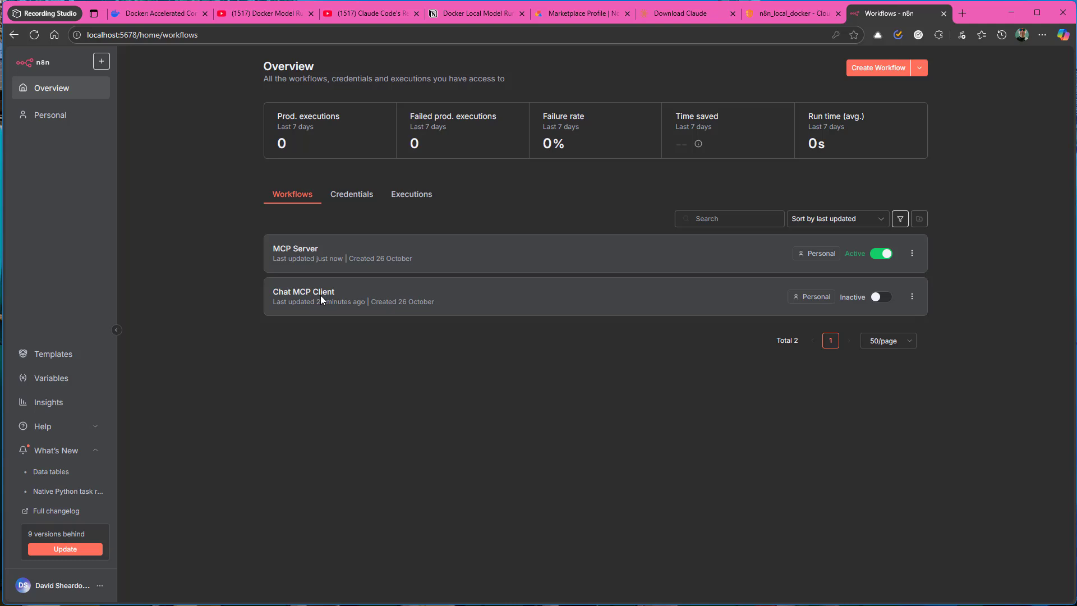
- Open the Chat MCP Client workflow and inspect the AI Agent node's parameters and settings
left_click(321, 299)
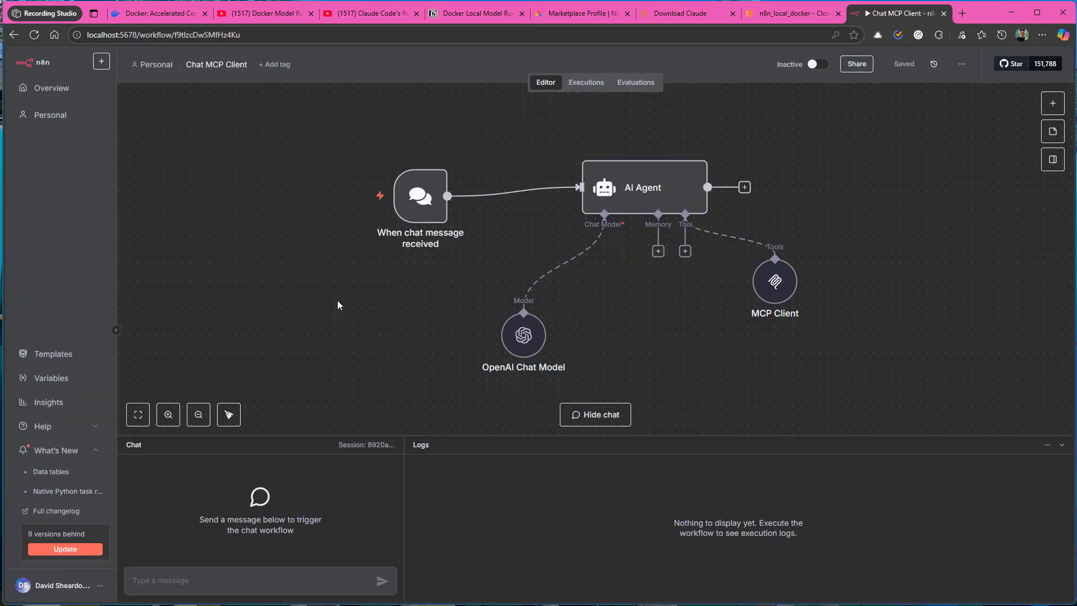
mouse_move(452, 212)
mouse_move(418, 207)
double_click(636, 199)
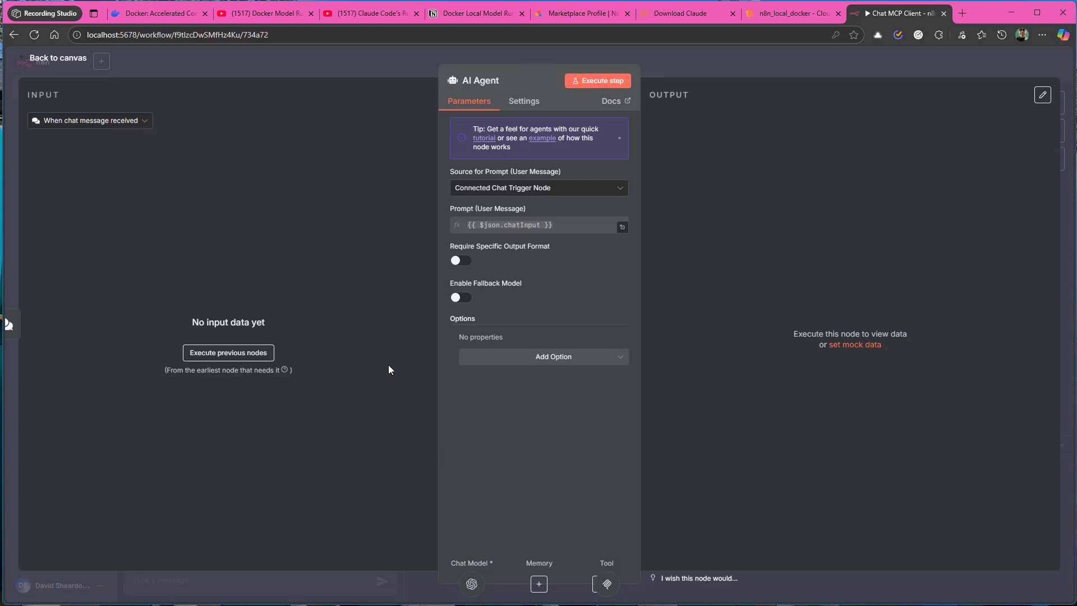
left_click(525, 102)
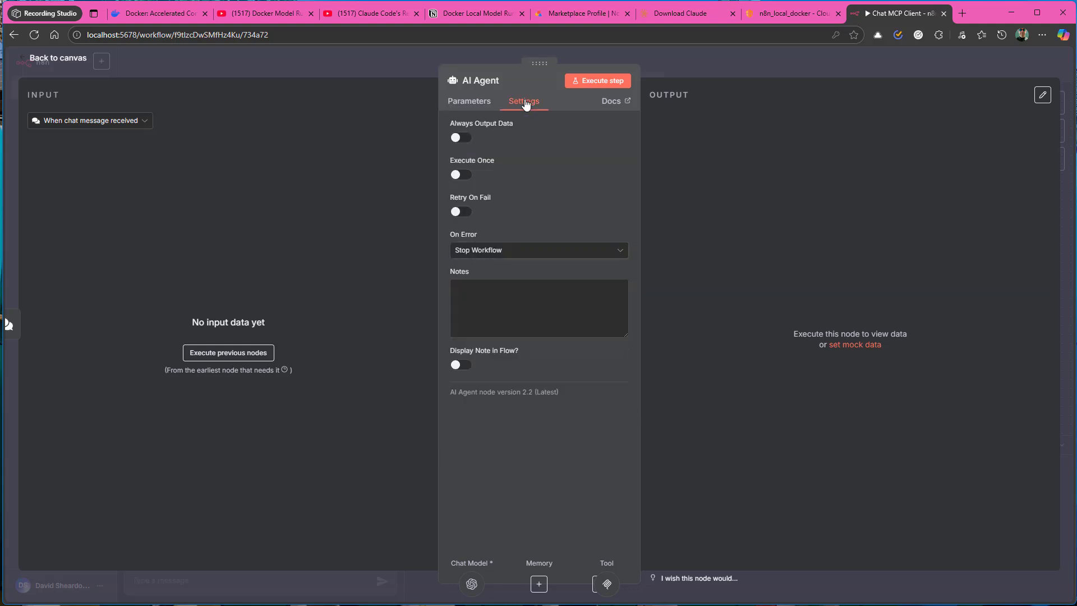
left_click(469, 101)
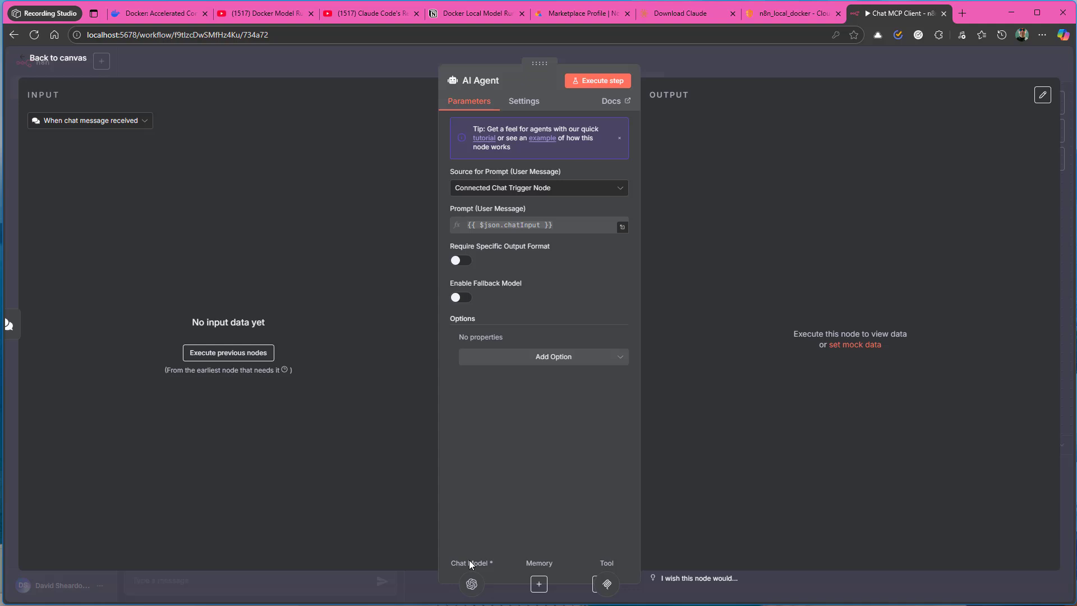
- Inspect the available models and credentials of the AI Agent's OpenAI Chat Model without changing them, and return to the canvas
left_click(472, 585)
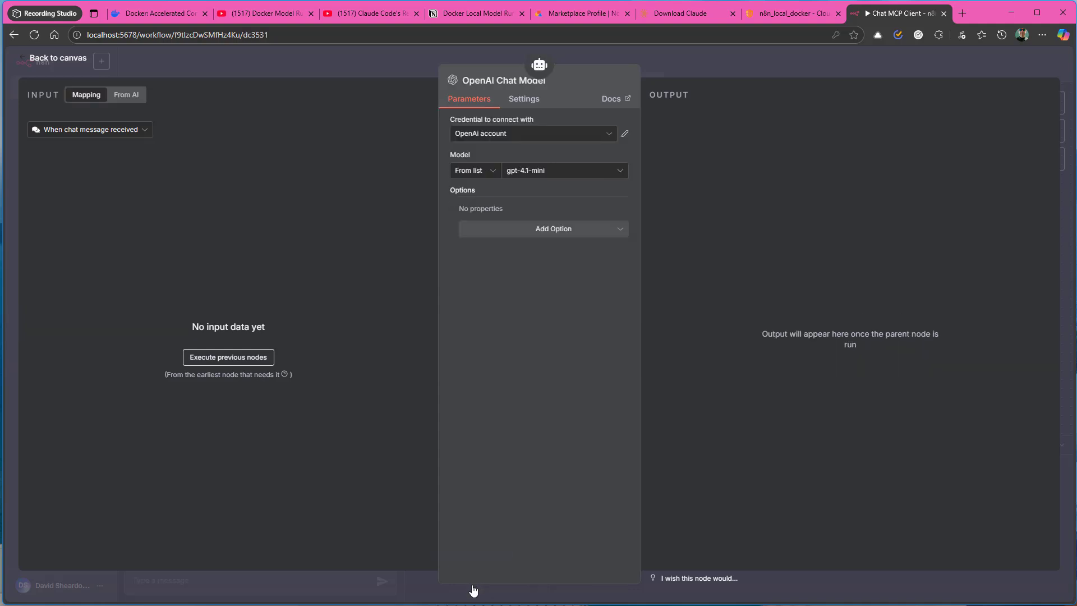
left_click(543, 172)
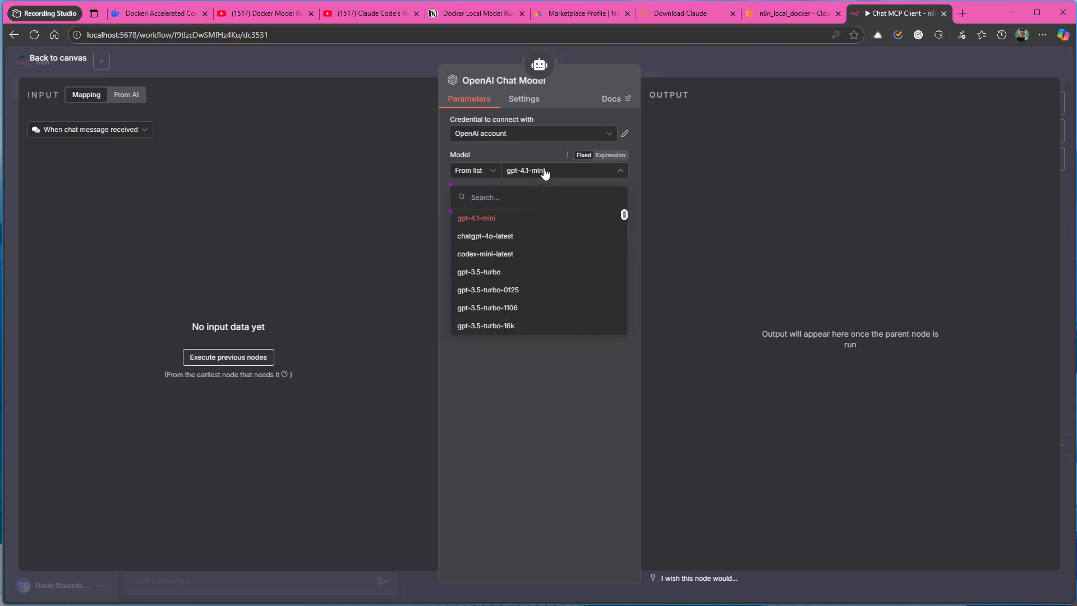
left_click(528, 142)
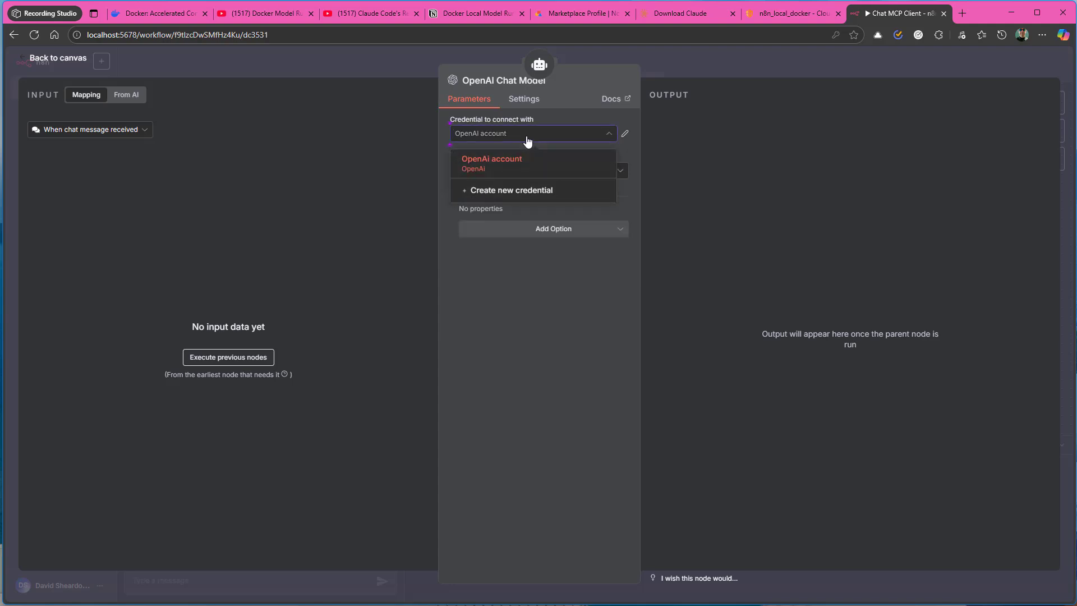
left_click(385, 158)
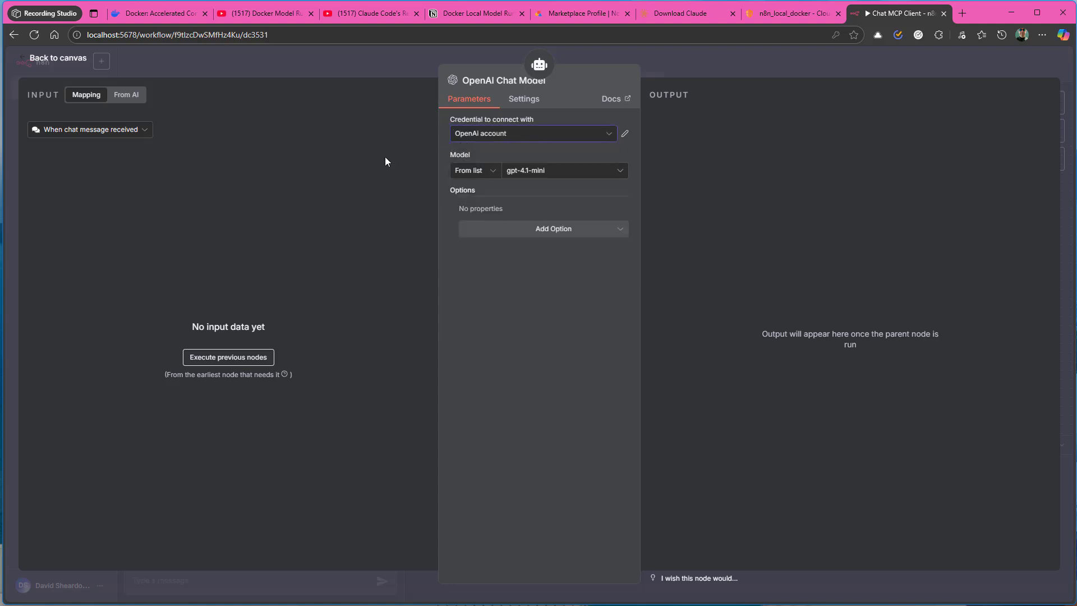
left_click(54, 58)
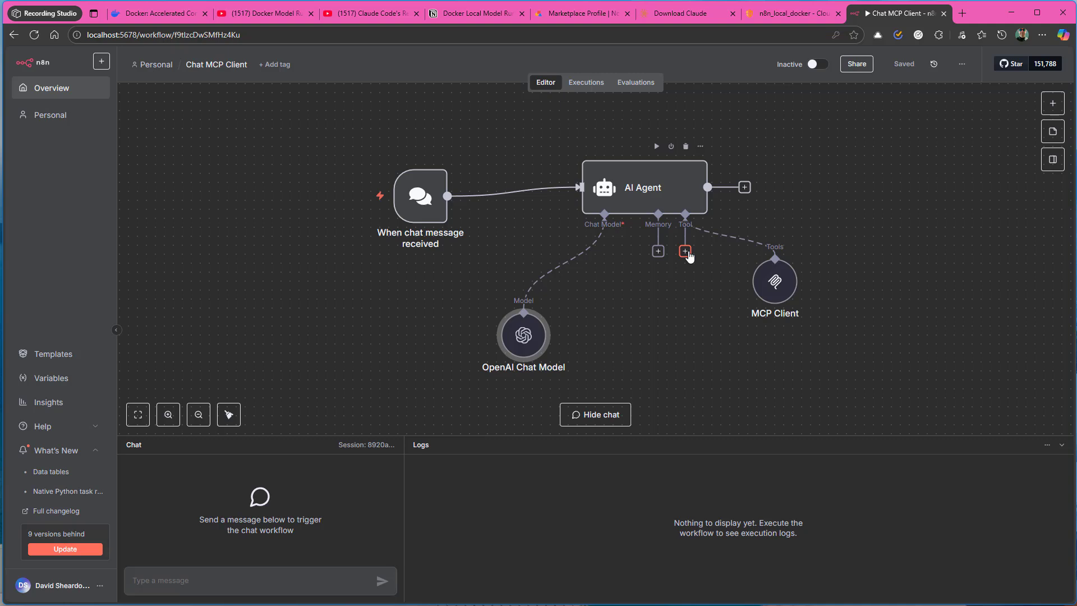
- Open the MCP Client node to examine its endpoint, server transport and authentication, and return to the canvas
left_click(772, 289)
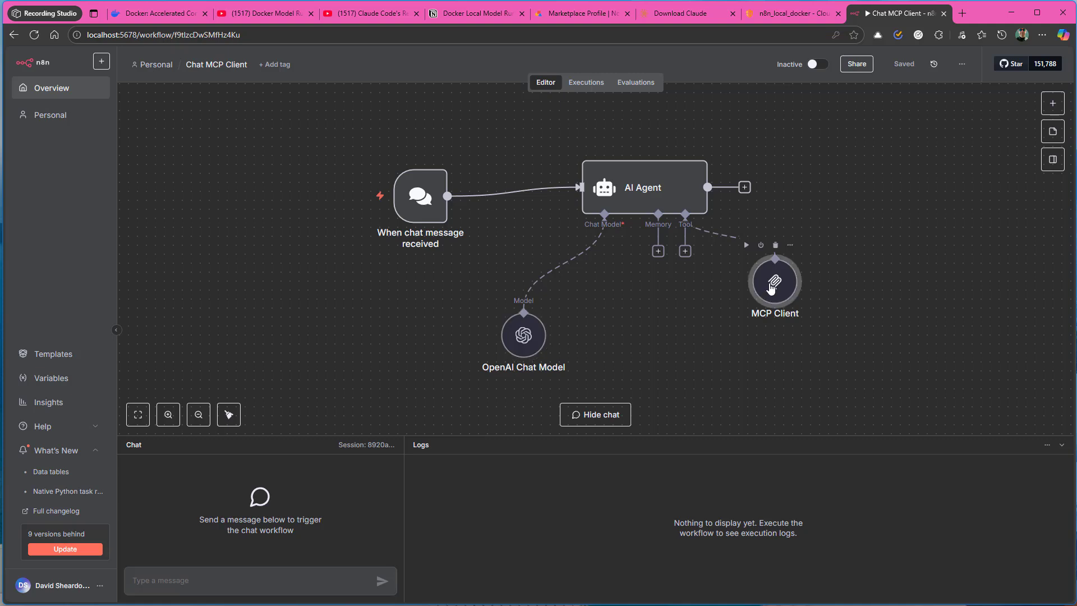
double_click(771, 289)
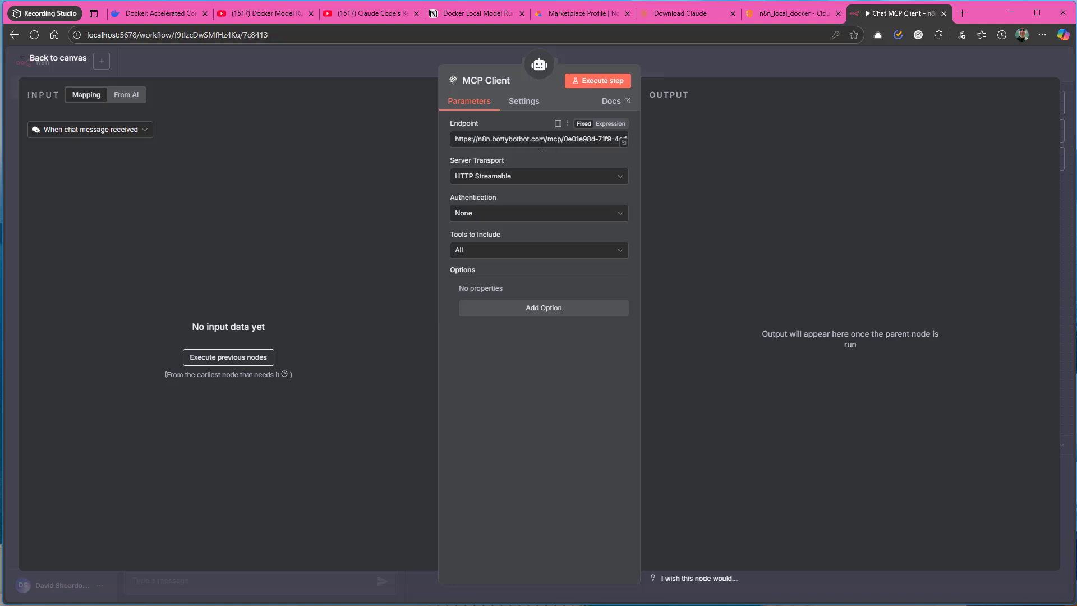
left_click(56, 61)
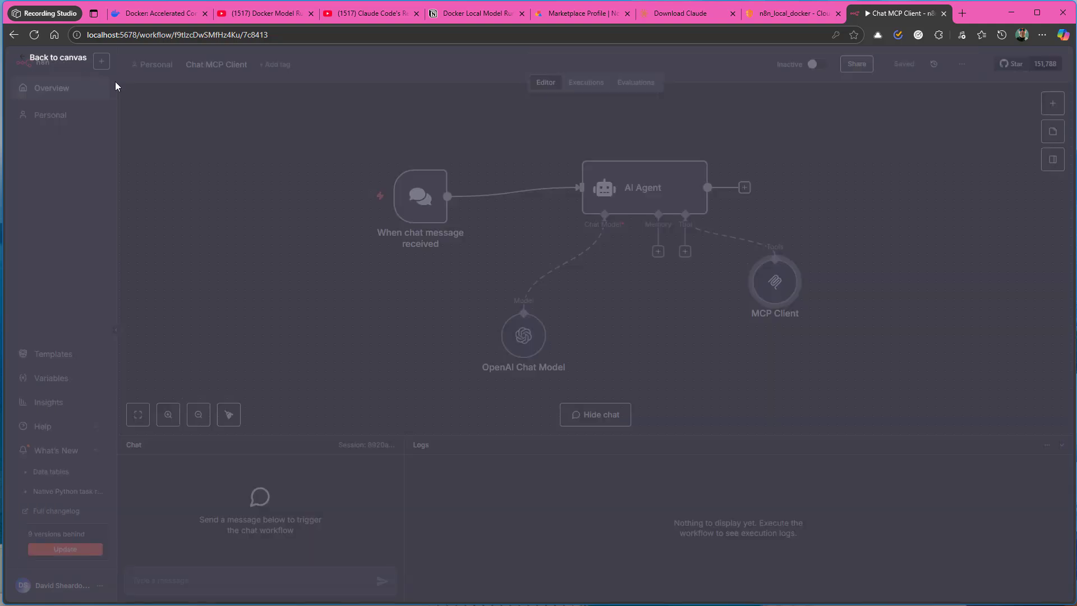
- Open the MCP Server workflow, examine the MCP Server Trigger's MCP URL and path, and return to the workflow overview
left_click(49, 87)
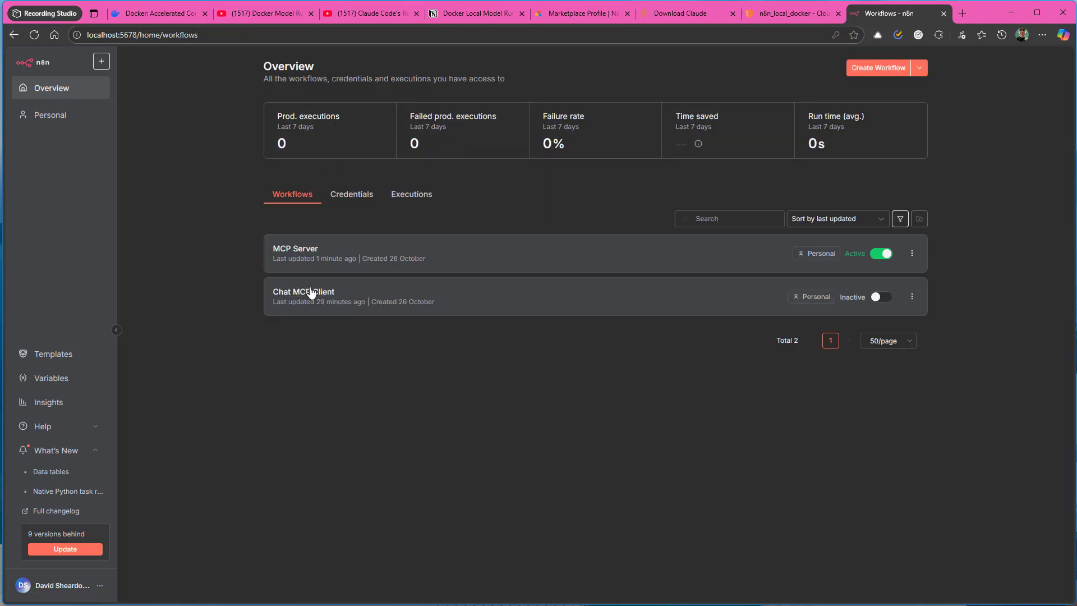
left_click(312, 257)
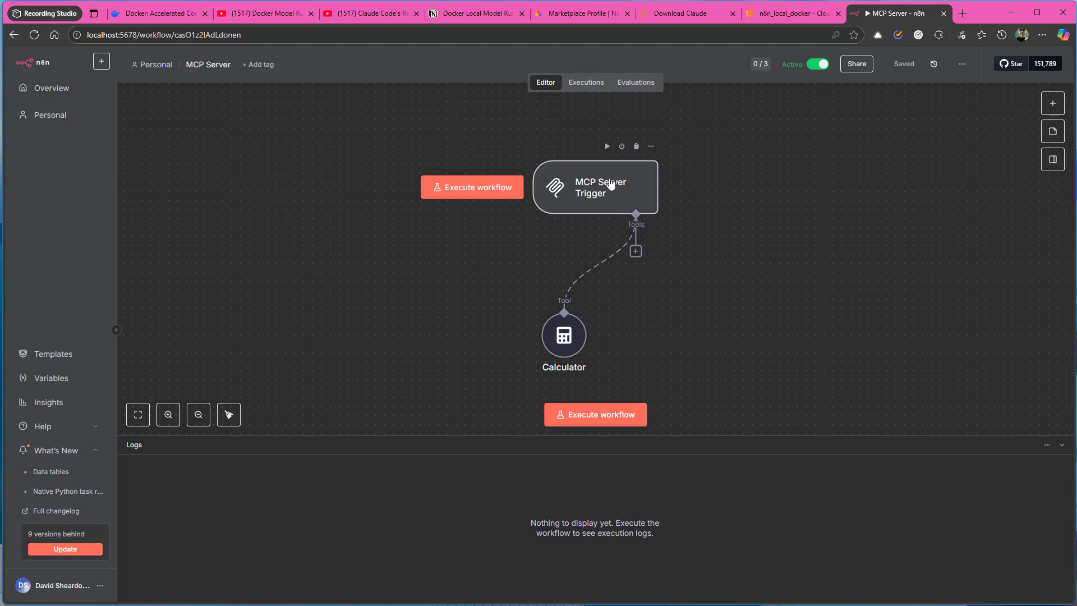
left_click(611, 184)
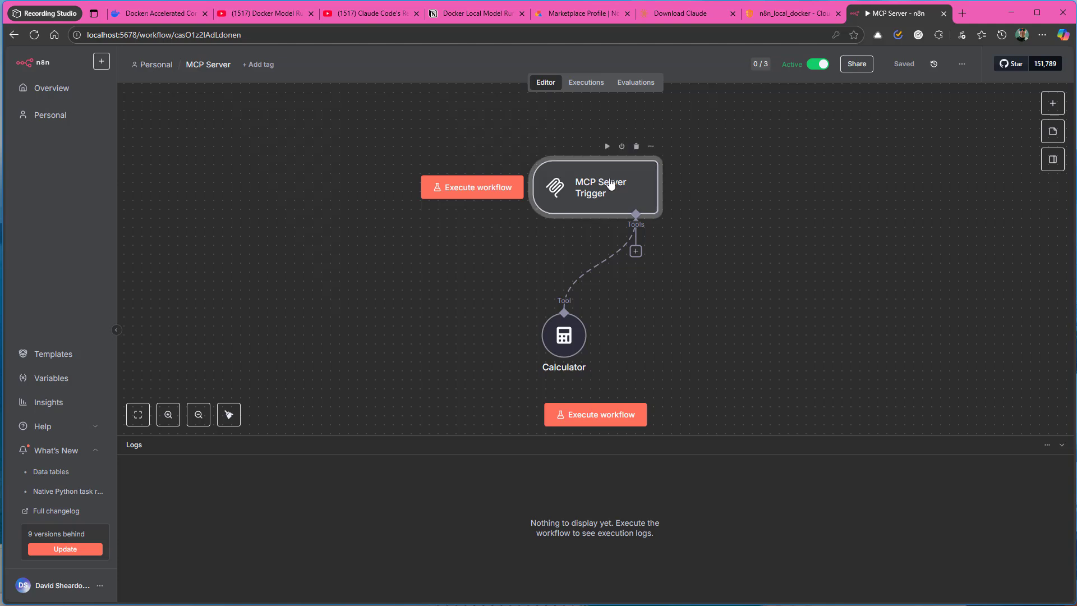
double_click(611, 184)
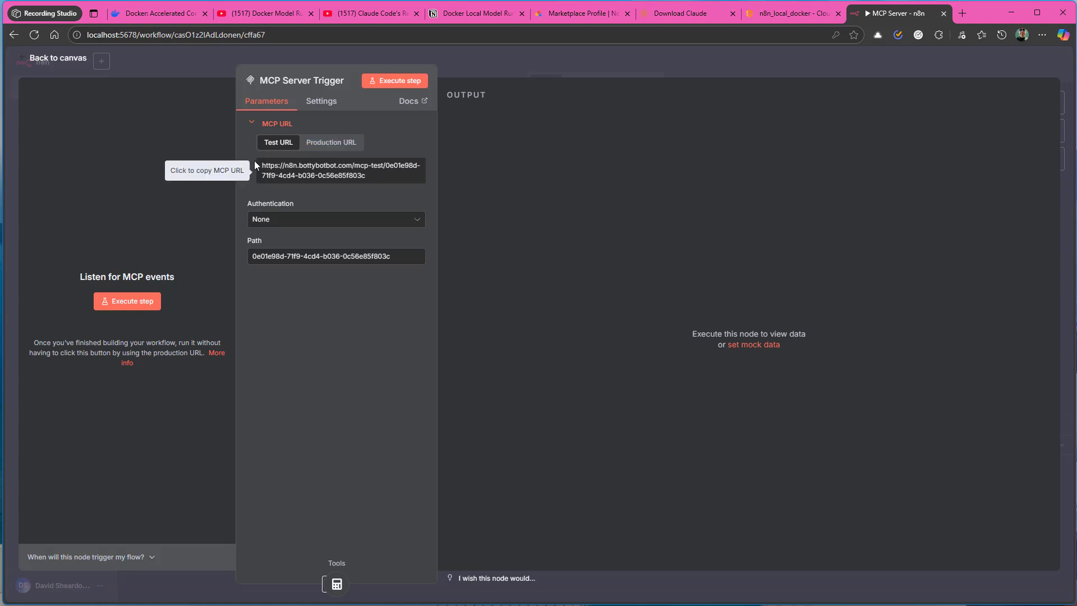
left_click(51, 61)
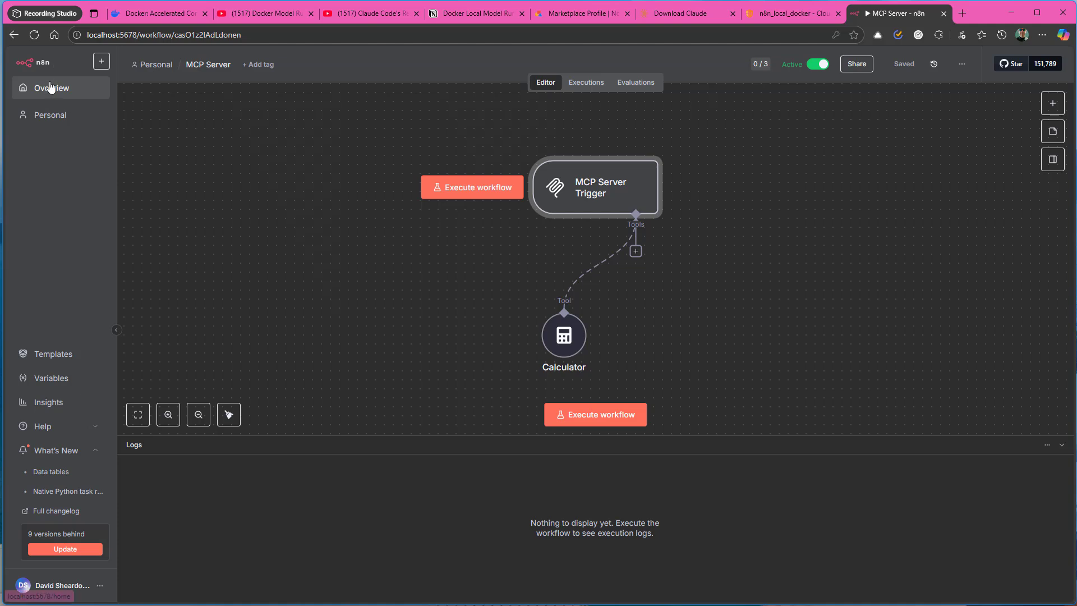
left_click(50, 87)
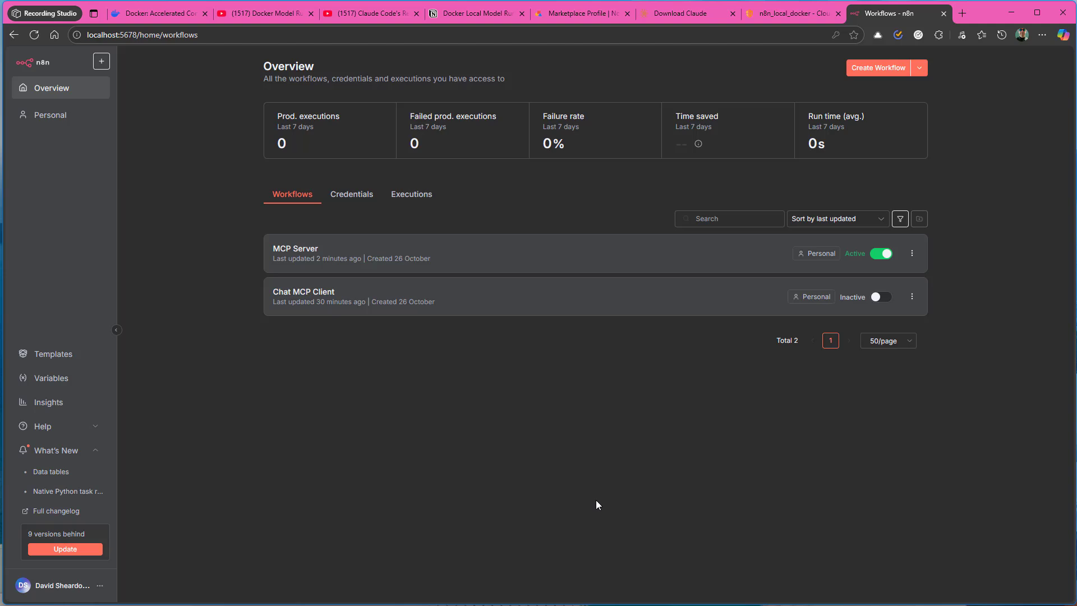
- Switch to Docker Desktop and open the MCP Toolkit
key("alt+Tab")
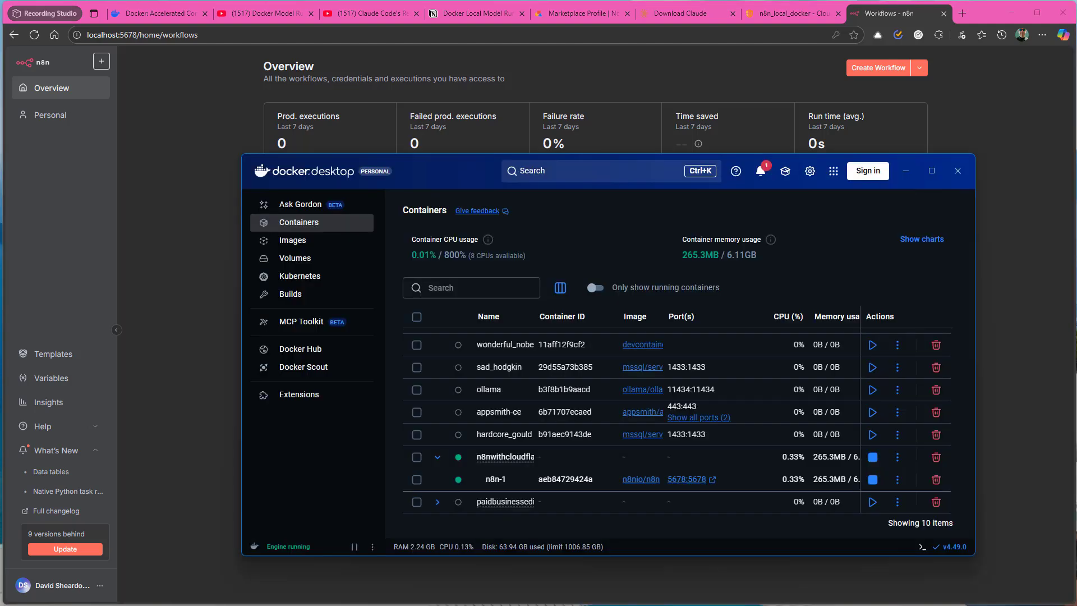
left_click(298, 325)
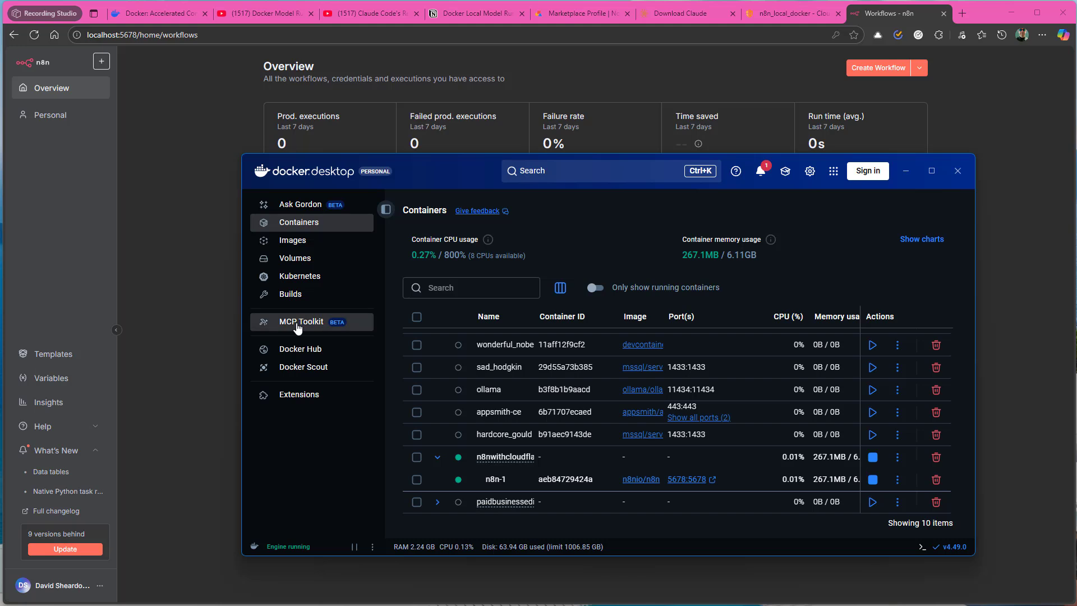